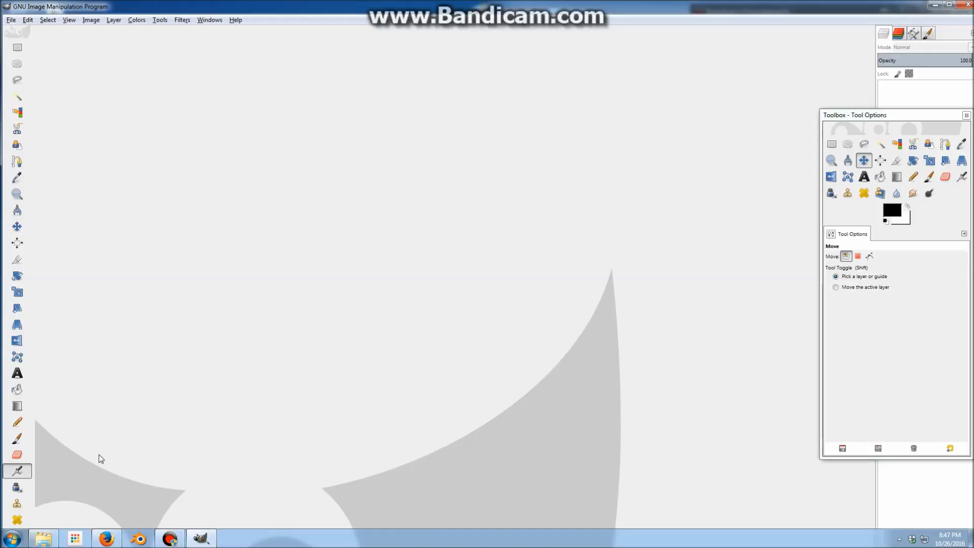
- Switch to Firefox, close the leftover picture page, and search the web for "A4 dimensions"
left_click(106, 539)
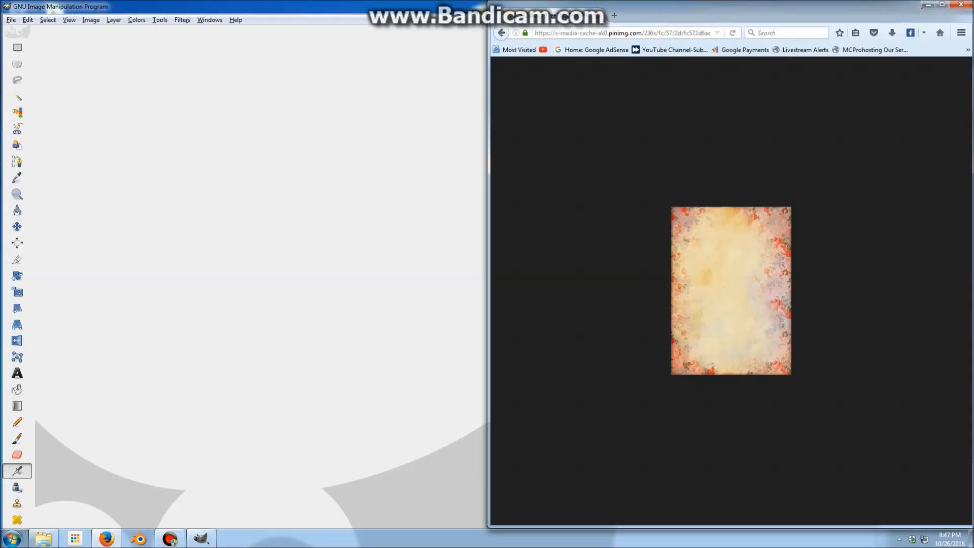
left_click(600, 16)
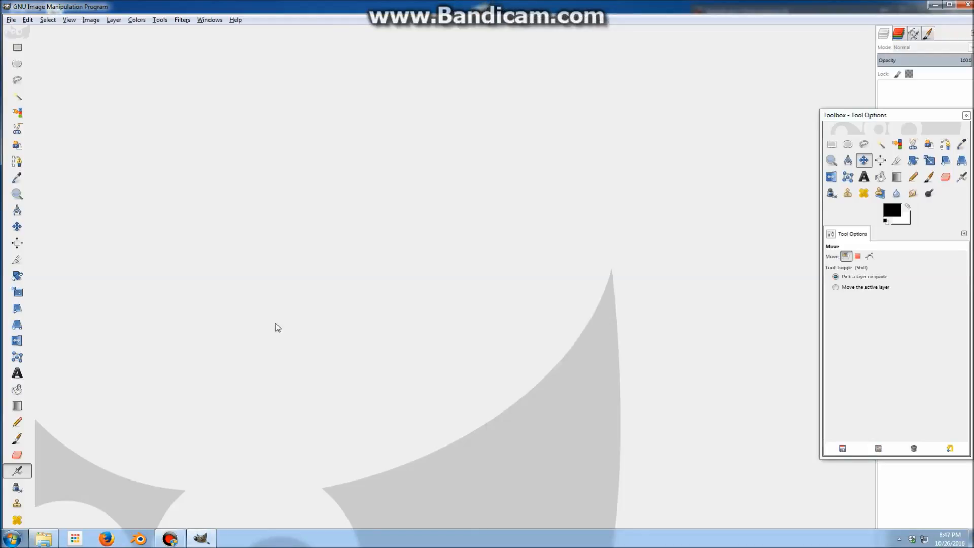
left_click(111, 532)
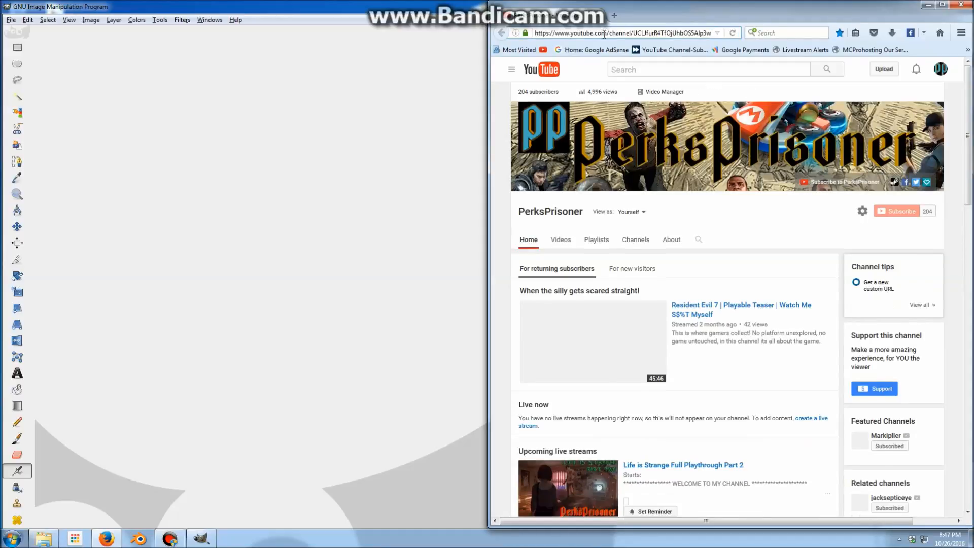
left_click(604, 34)
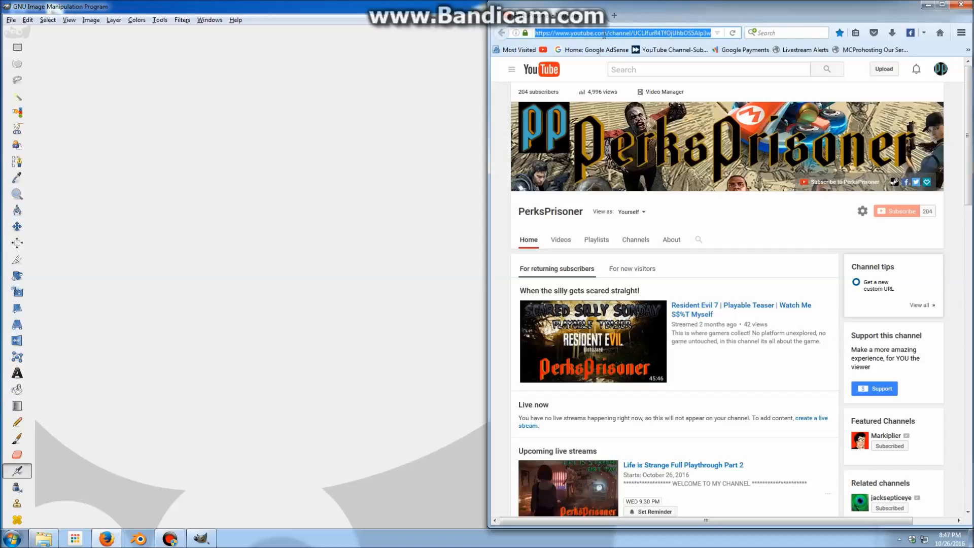
type("A4")
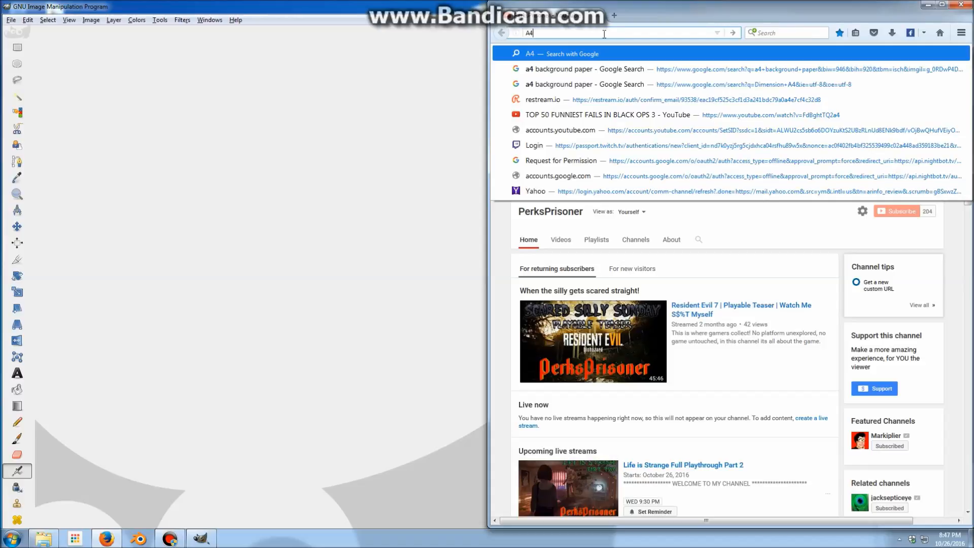
type("dimens")
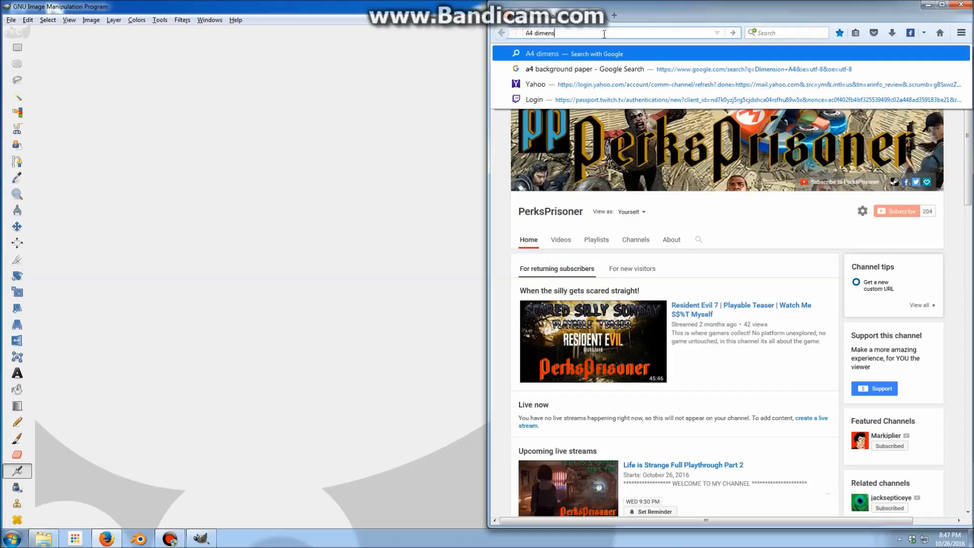
type("ions")
key("Return")
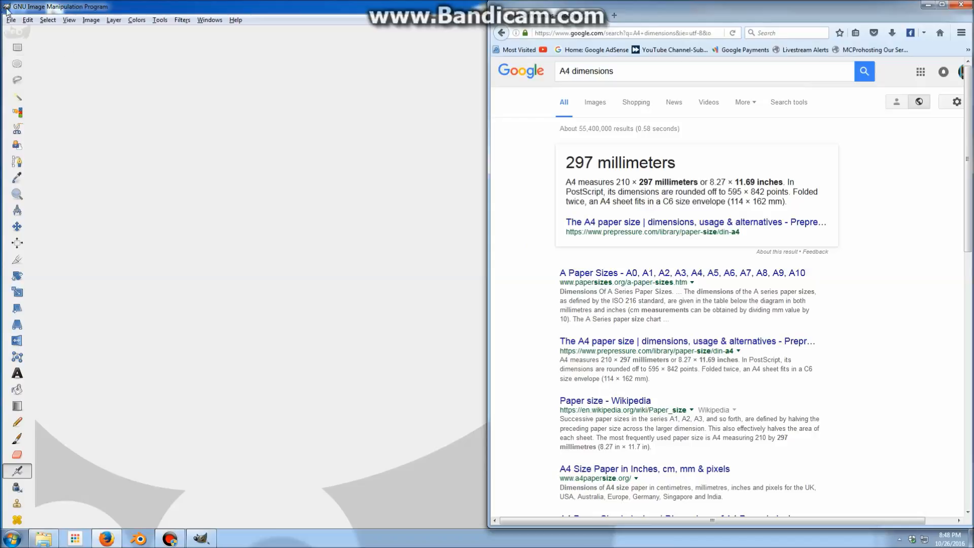
- Switch to GIMP, fit its window beside the browser, and start creating a new image
left_click_drag(186, 9, 0, 59)
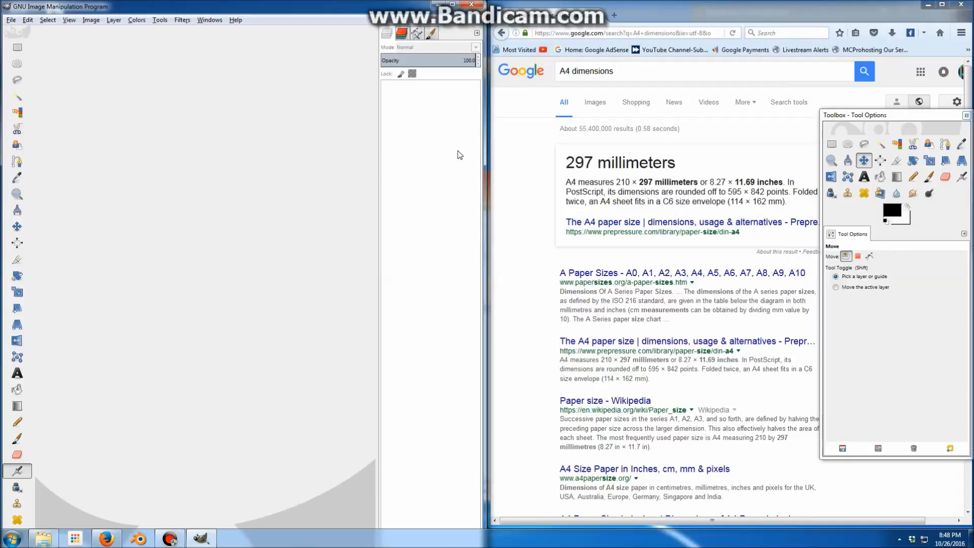
left_click(15, 21)
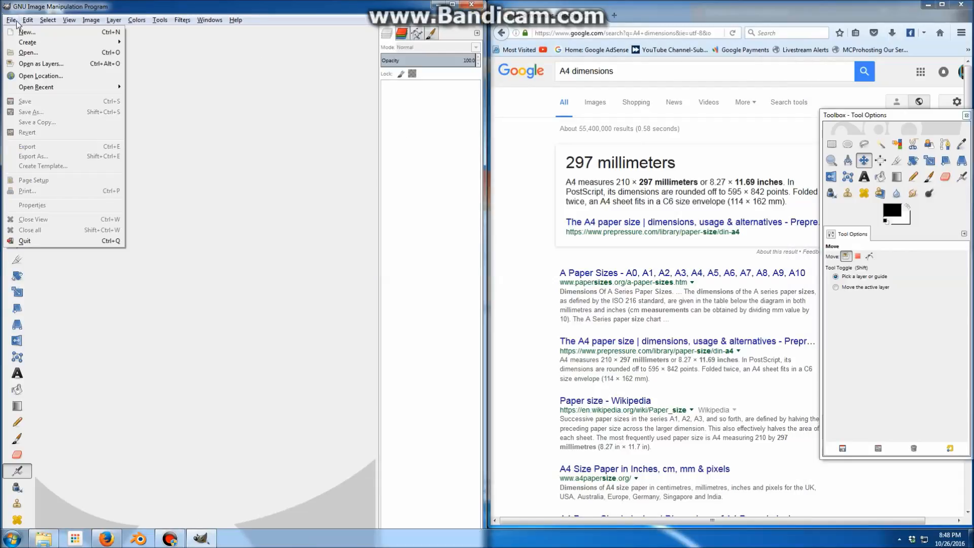
left_click(23, 33)
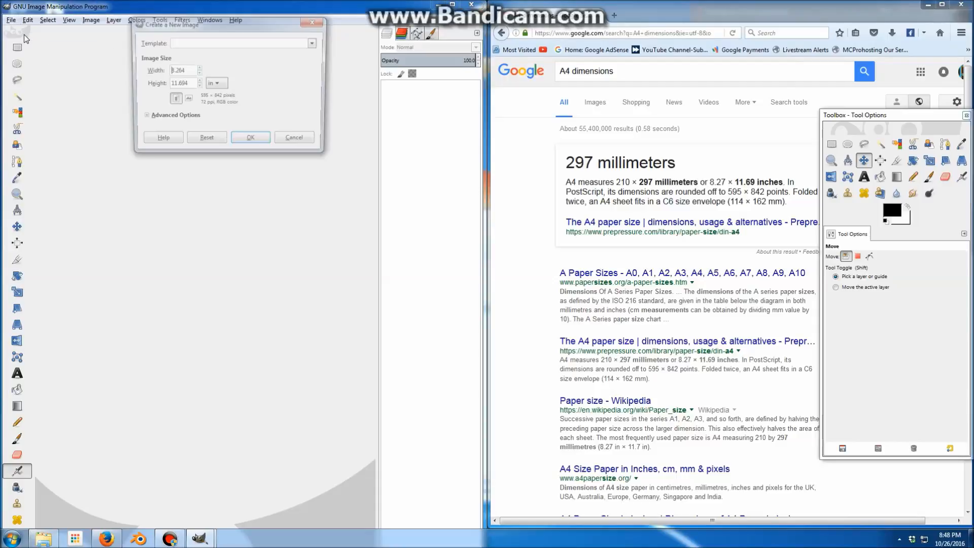
- Change the new image's size unit to pixels
left_click(216, 85)
left_click(223, 88)
left_click(222, 83)
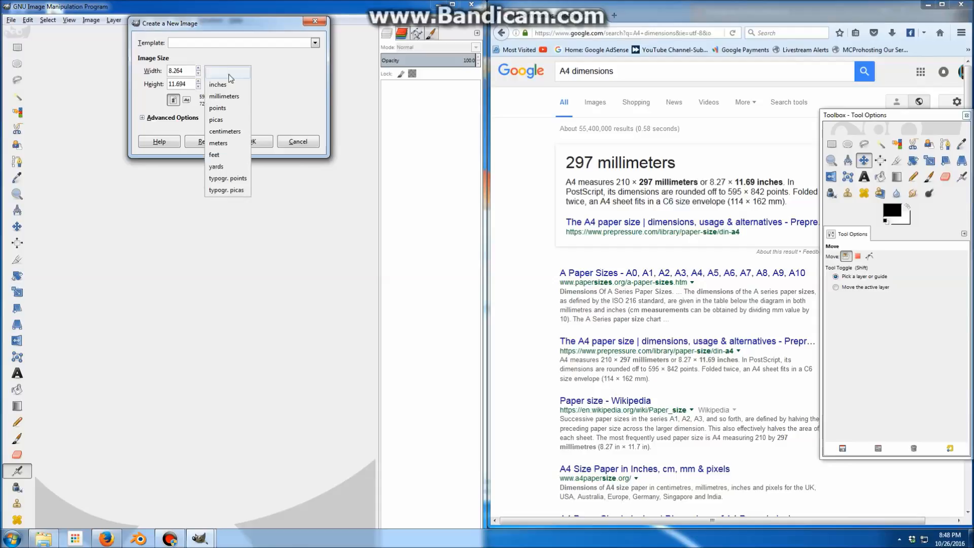
left_click(229, 74)
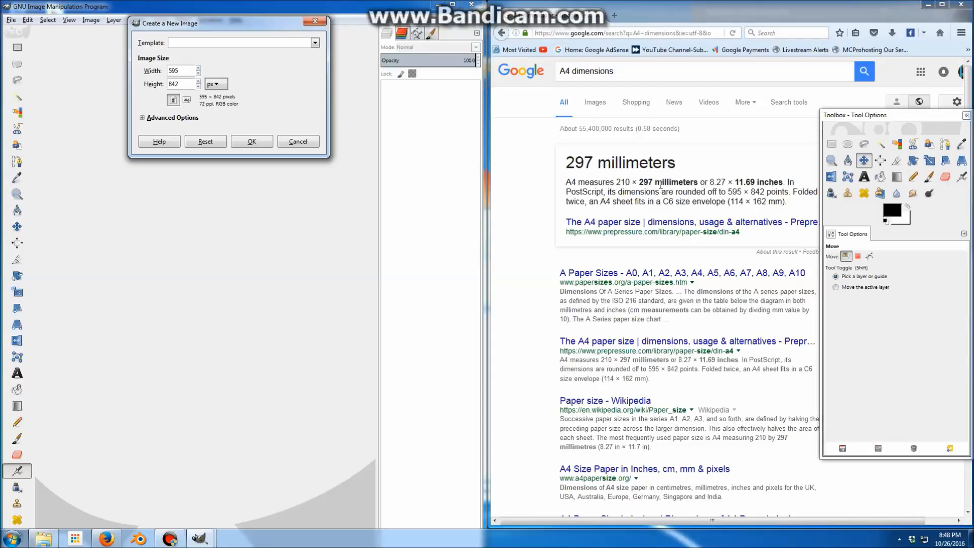
left_click(227, 86)
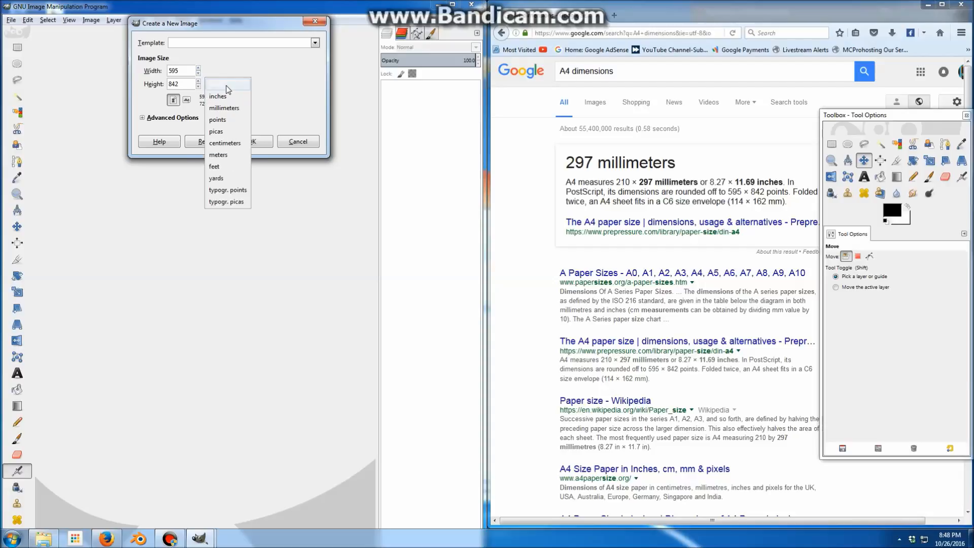
left_click(255, 93)
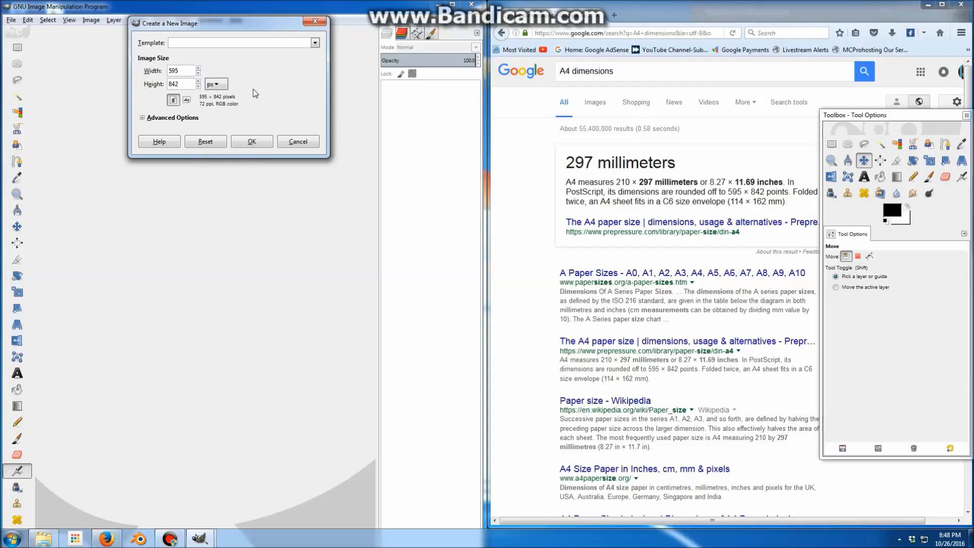
- Set the size unit to inches and create the A4 image, 8.264 in wide by 11.694 in high
left_click(224, 86)
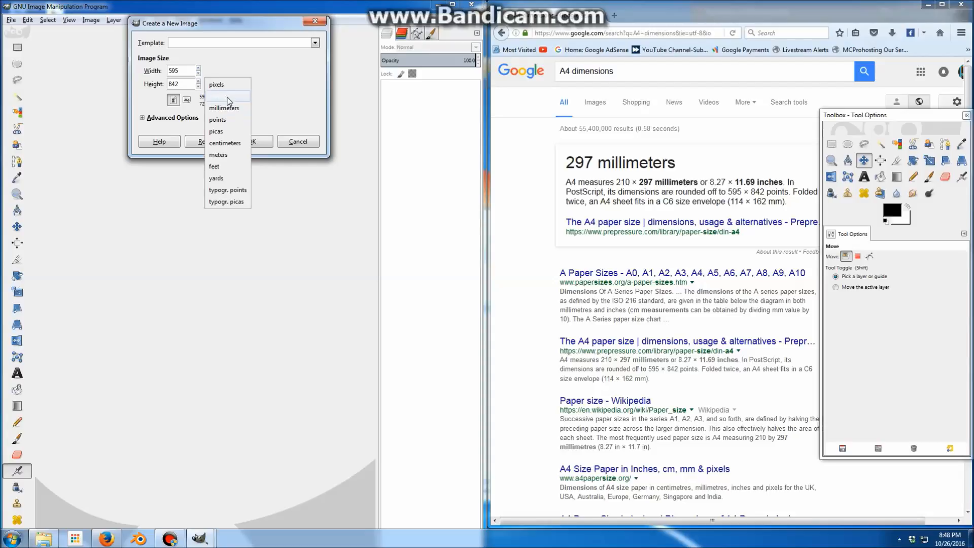
left_click(228, 96)
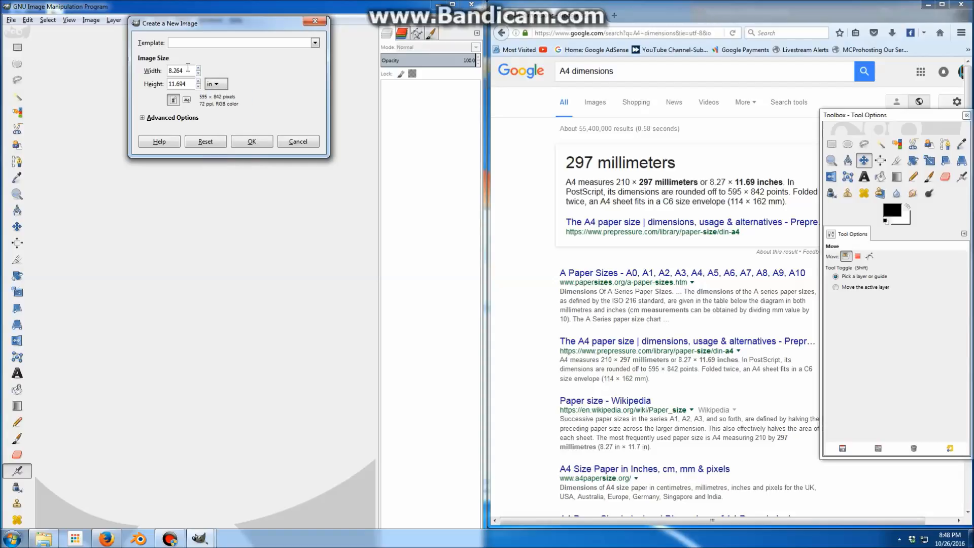
left_click_drag(187, 67, 130, 68)
left_click(250, 143)
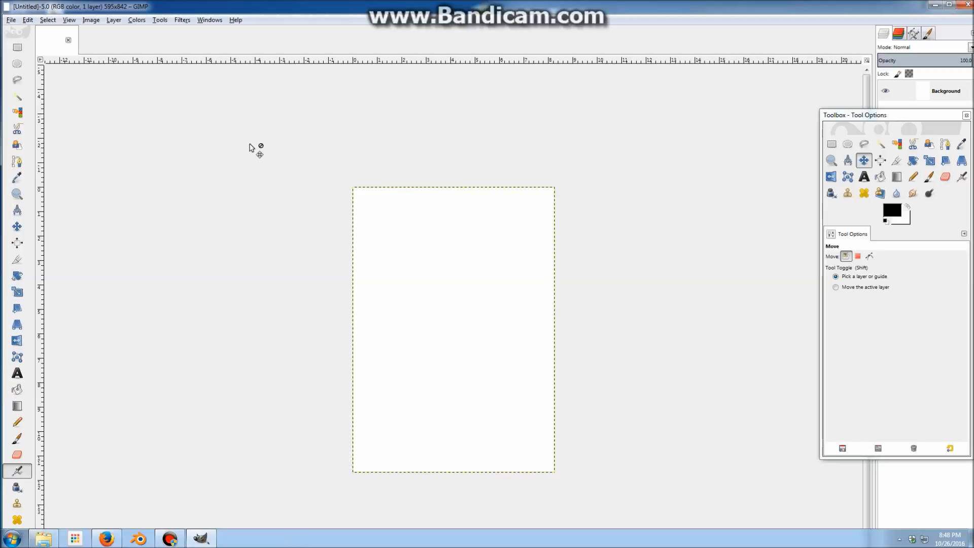
- Move the toolbox closer to the canvas, choose the Blend tool, and set the foreground color to magenta pink
left_click_drag(893, 120, 706, 130)
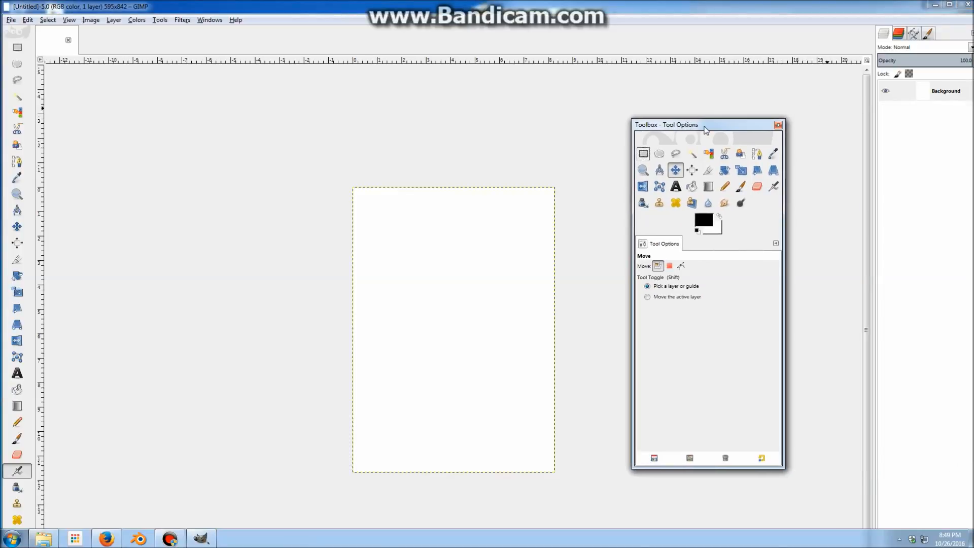
left_click(709, 189)
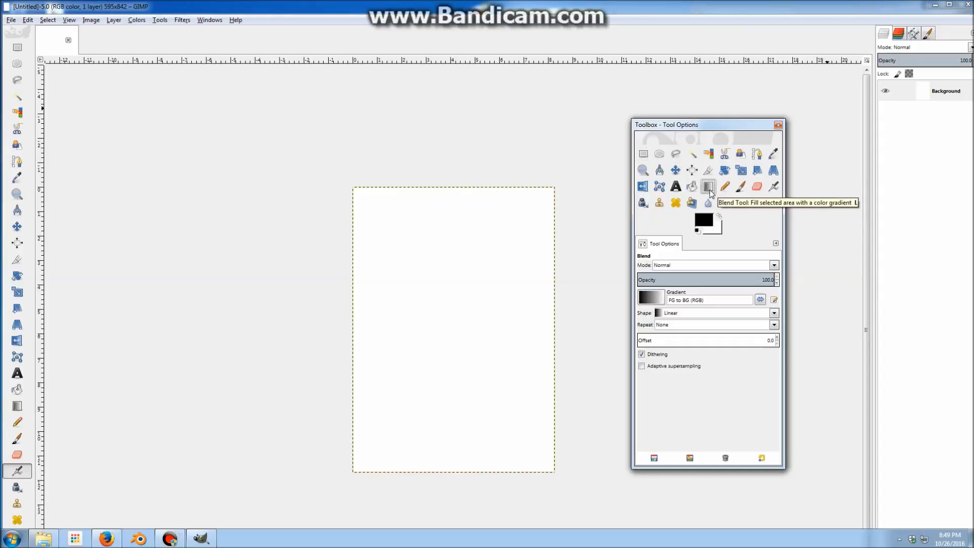
left_click(709, 223)
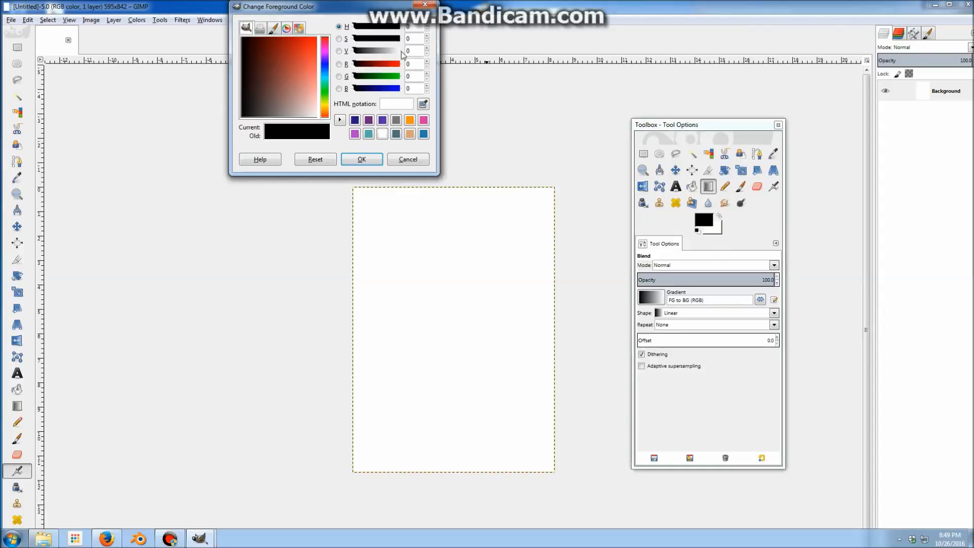
left_click(325, 52)
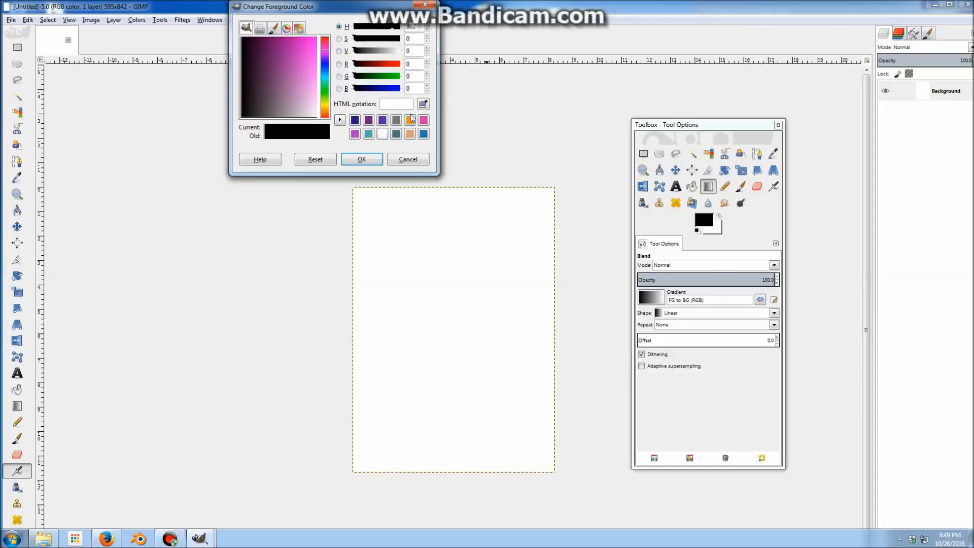
mouse_move(288, 65)
left_mouse_down()
mouse_move(314, 48)
mouse_move(304, 58)
mouse_move(297, 51)
left_mouse_up()
left_click(362, 159)
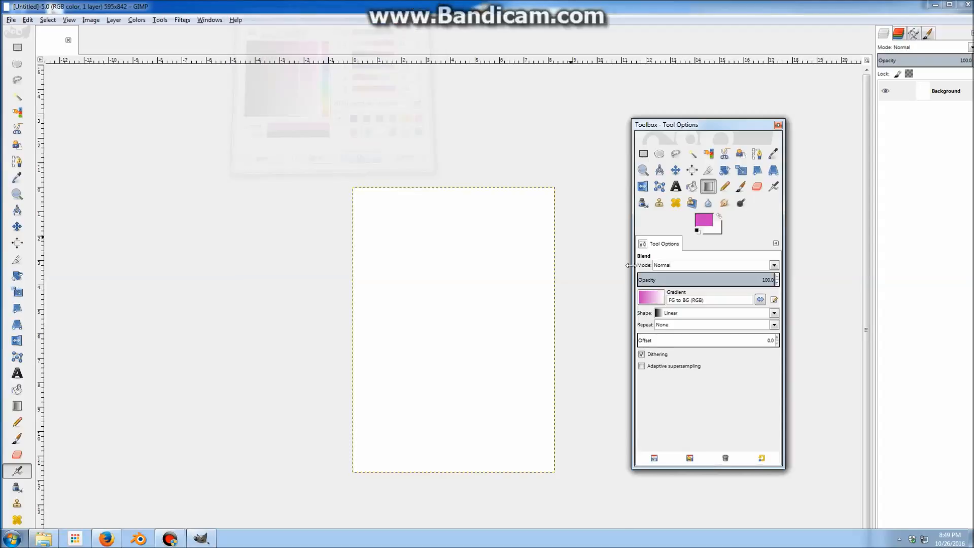
- Swap the foreground and background colors, and set the new foreground color to orange (e8941d)
left_click(720, 216)
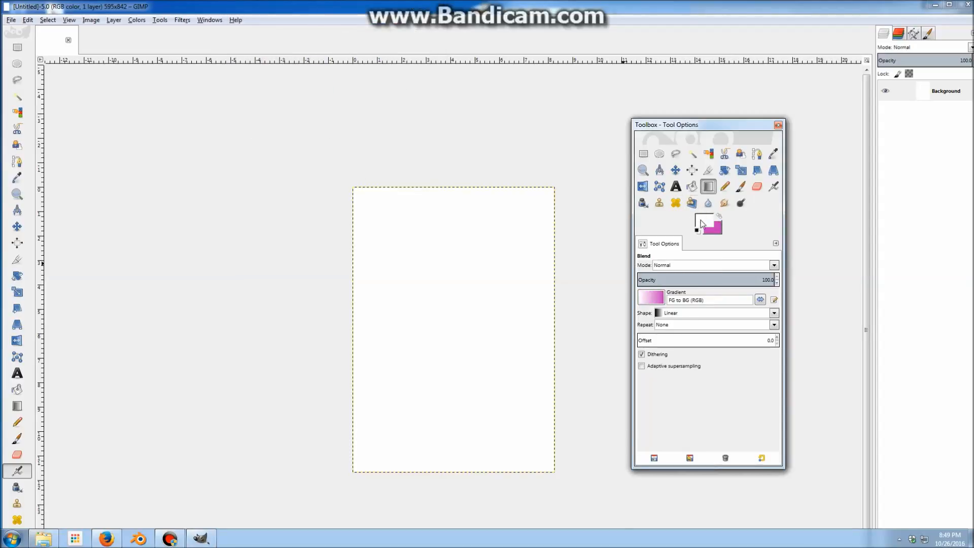
left_click(702, 223)
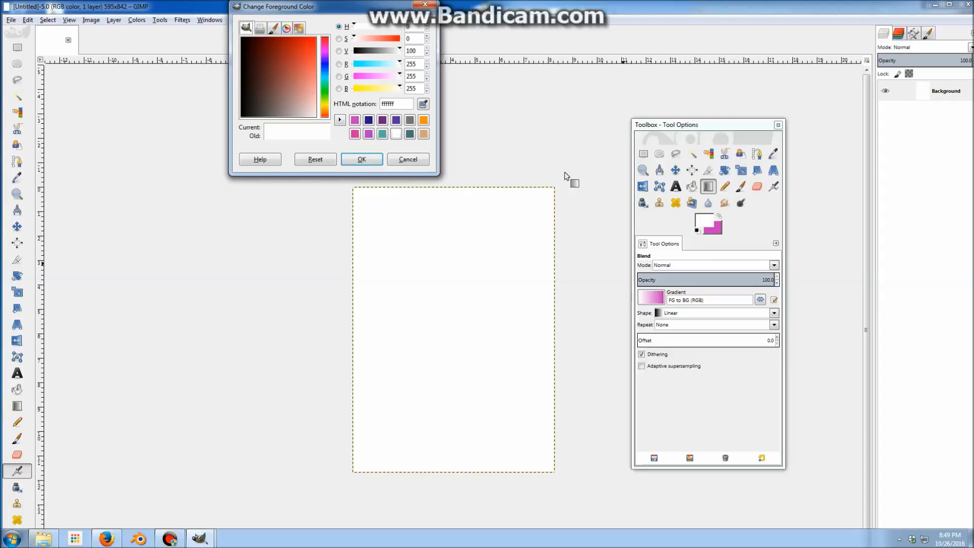
left_click(325, 111)
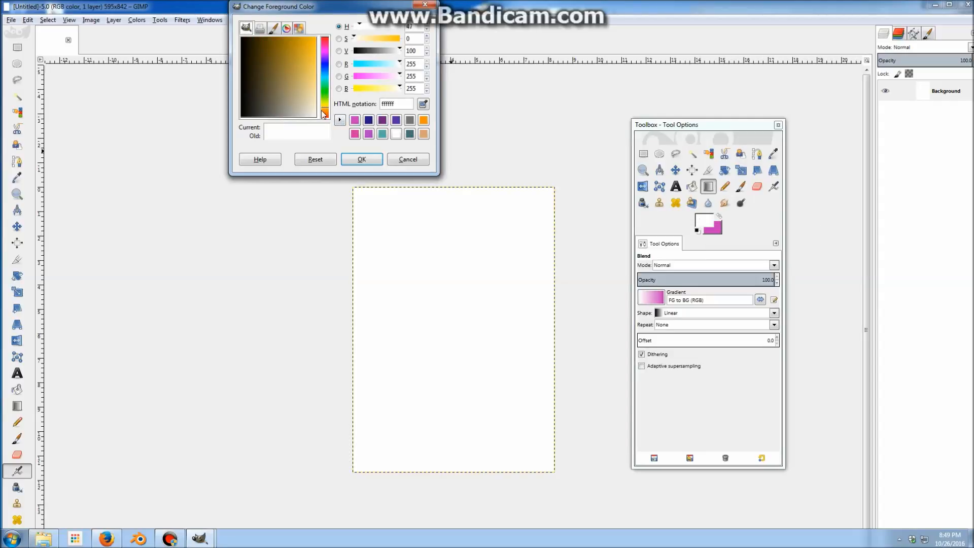
left_click(324, 113)
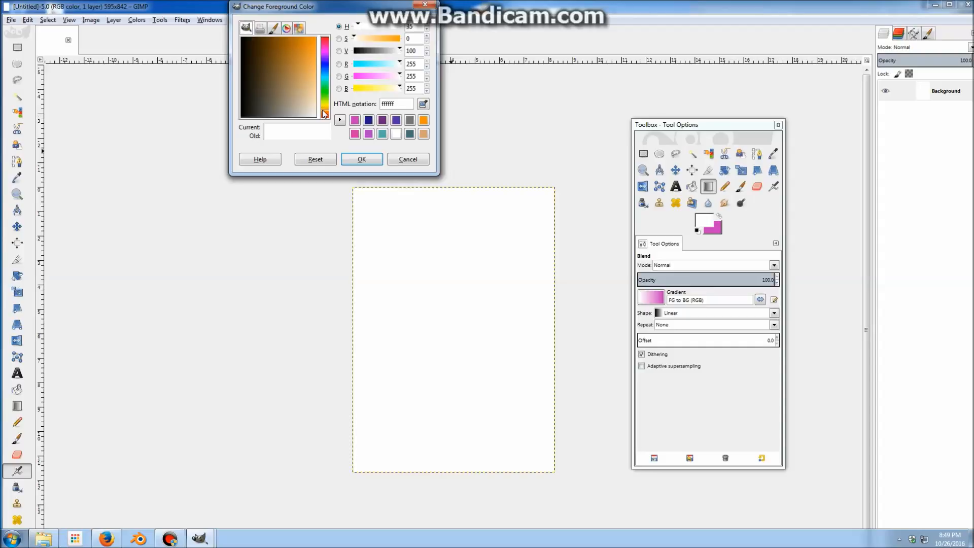
left_click(296, 47)
left_click(309, 47)
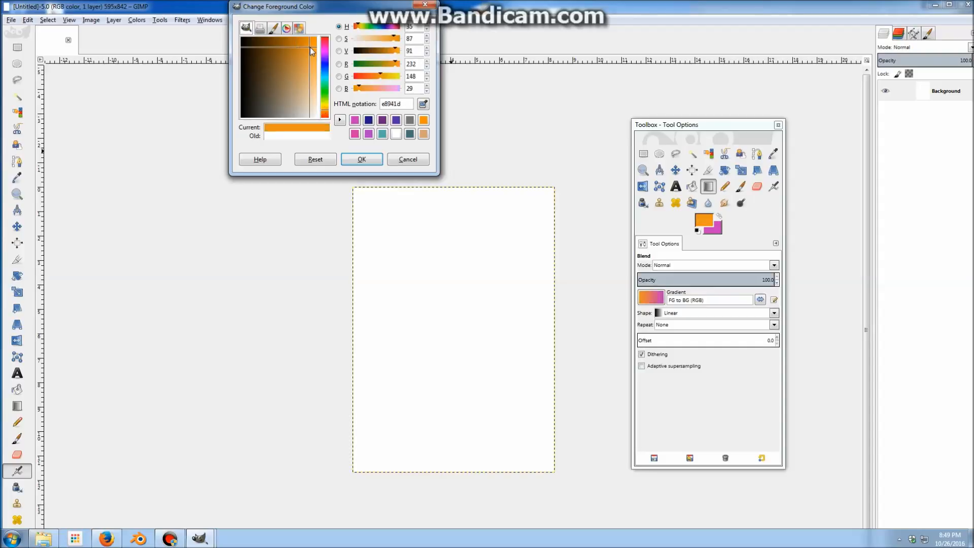
left_click(368, 160)
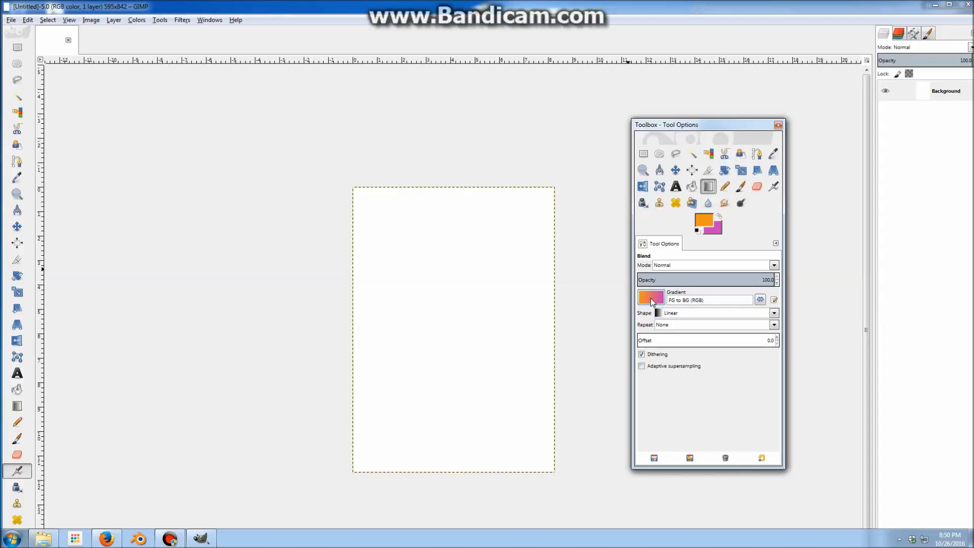
- Swap the colors and fill the canvas with a vertical linear gradient from pink at the top to orange at the bottom
left_click(720, 217)
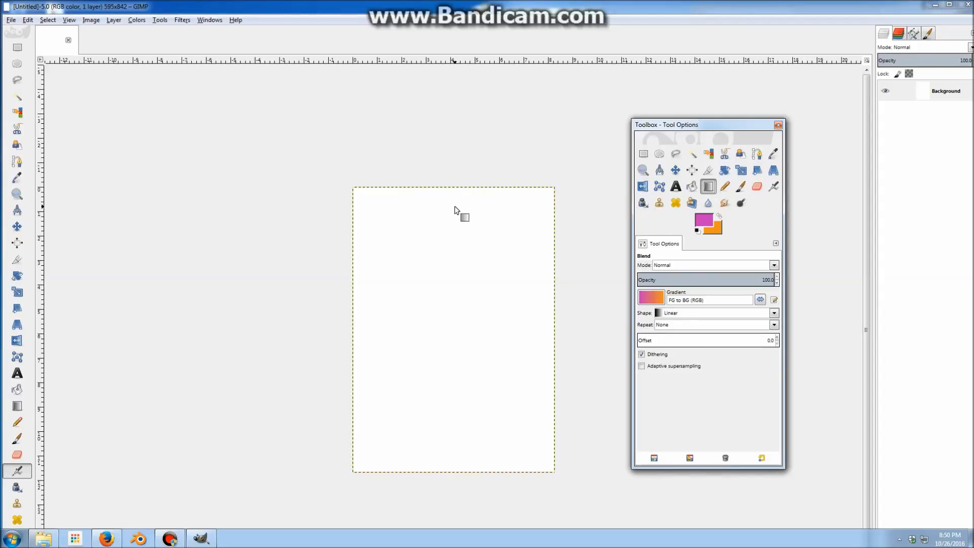
left_click_drag(455, 207, 455, 294)
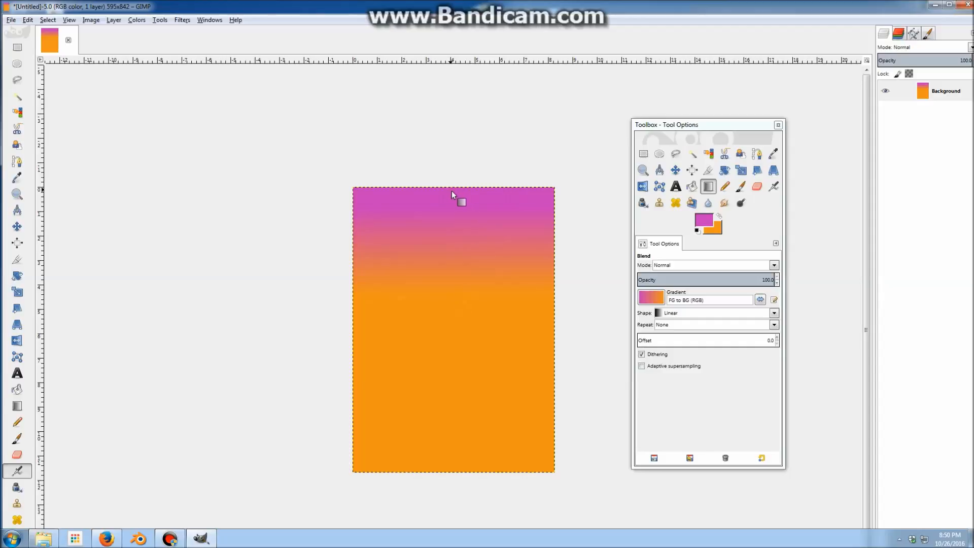
left_click_drag(451, 190, 453, 475)
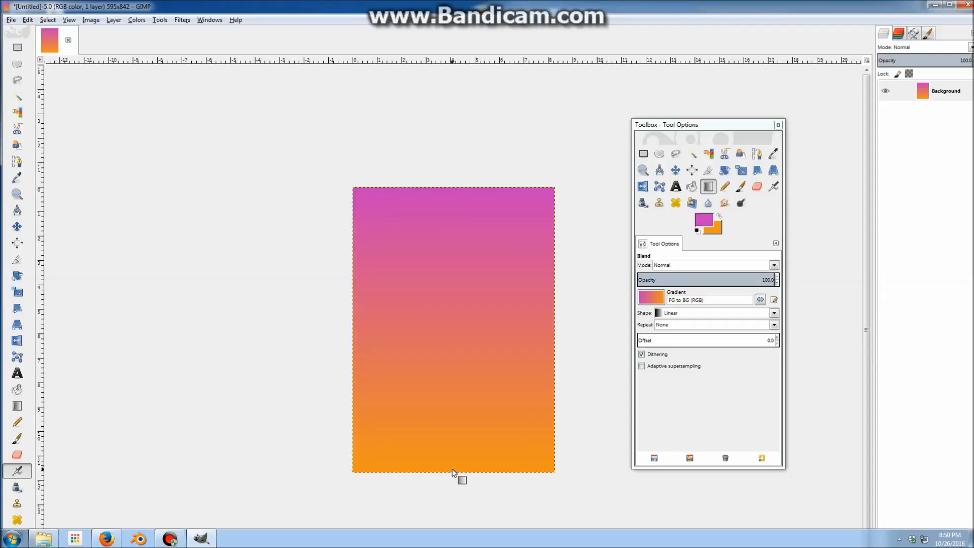
- Swap the colors back and refill the canvas with a full-height linear gradient from orange at the top to pink at the bottom
left_click(719, 216)
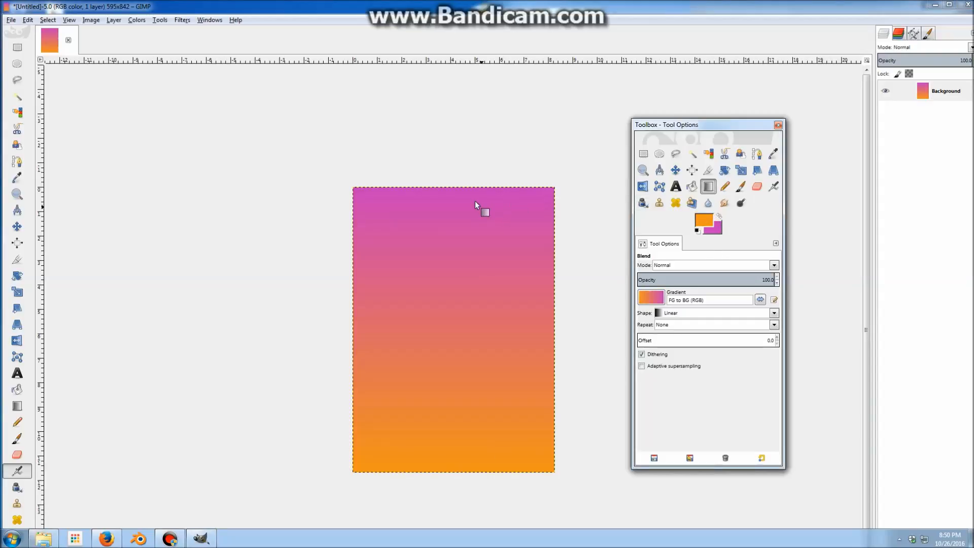
left_click_drag(459, 188, 454, 472)
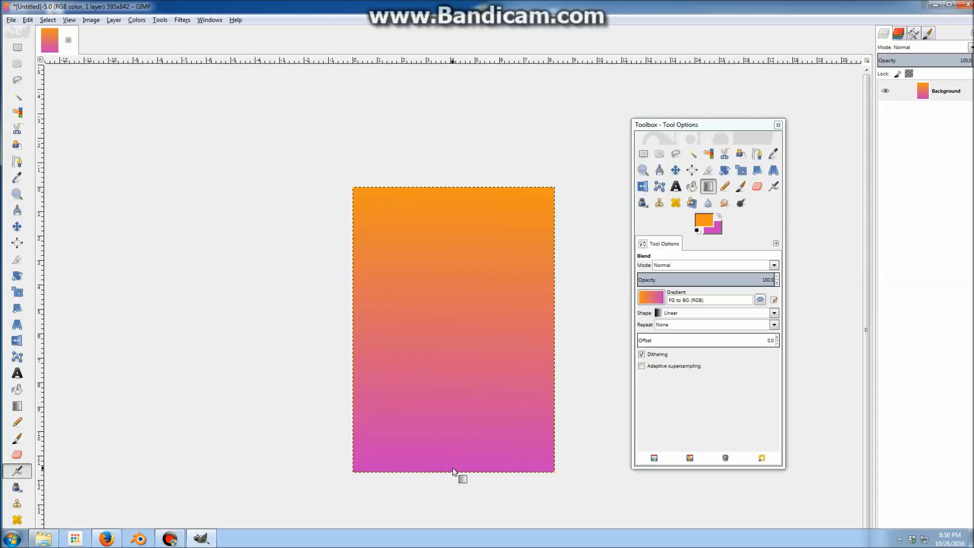
- Switch to Firefox and run a Google image search for "background images spring" in a new tab
left_click(107, 538)
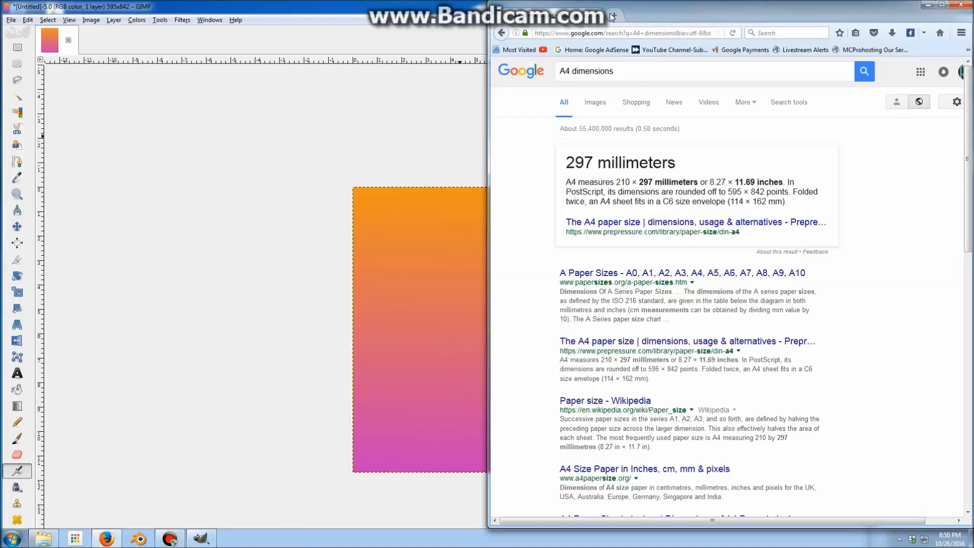
double_click(612, 17)
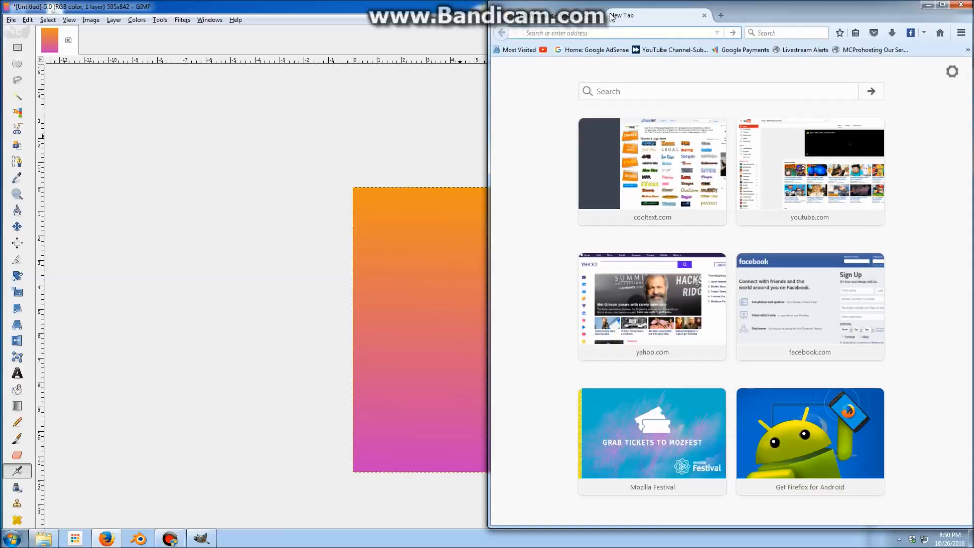
type("background images")
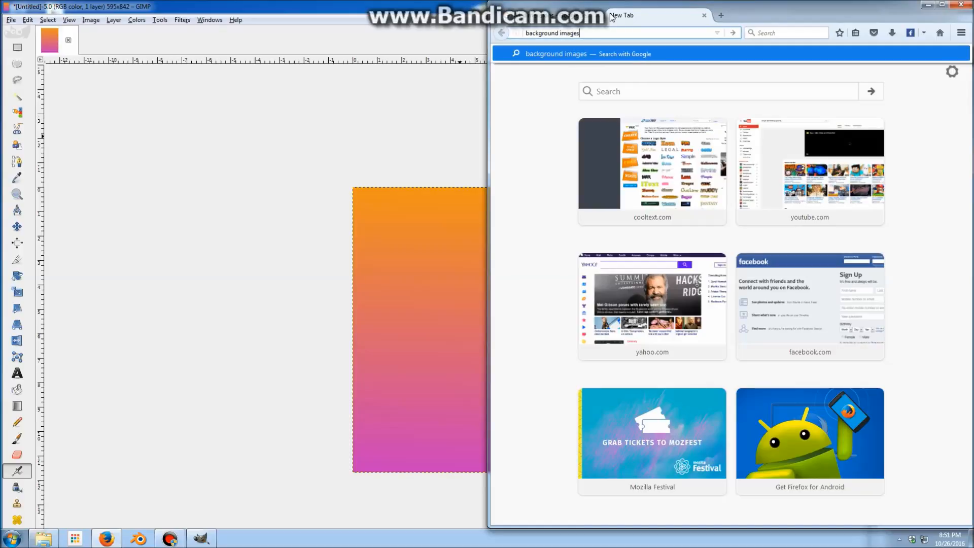
type("spring")
key("Return")
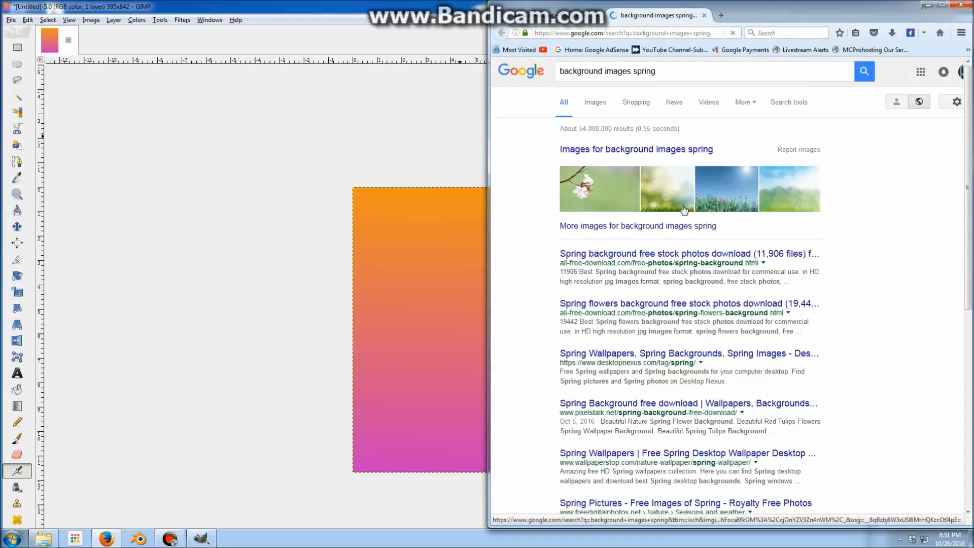
left_click(595, 103)
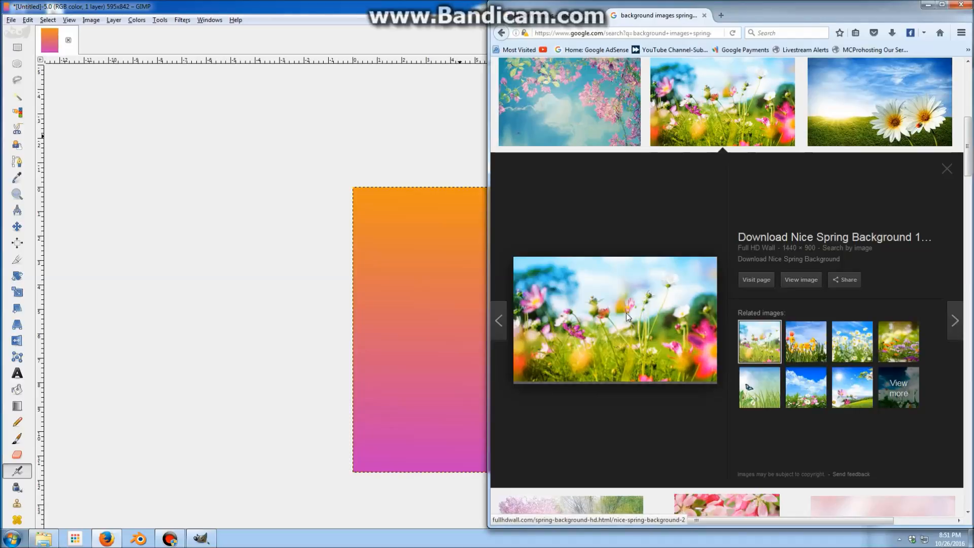
left_click(627, 313)
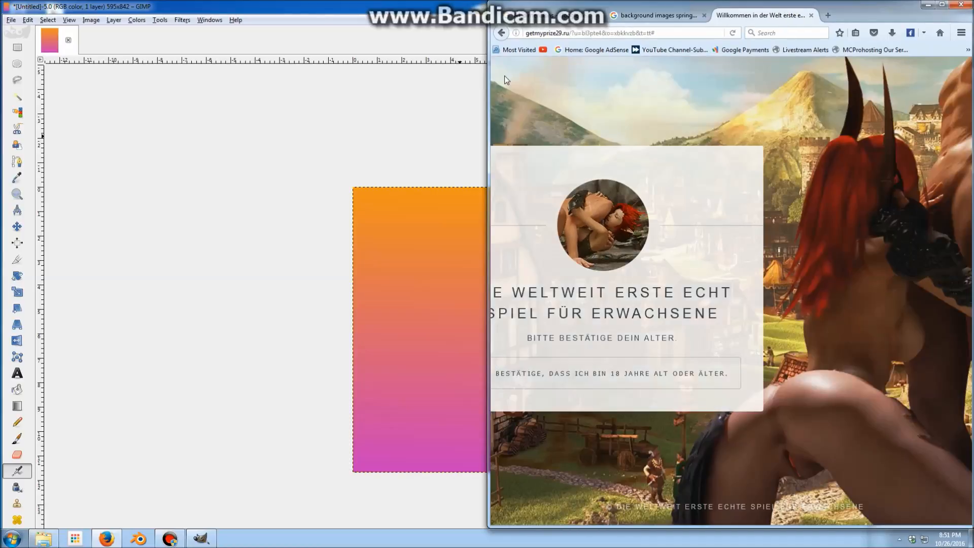
left_click(498, 32)
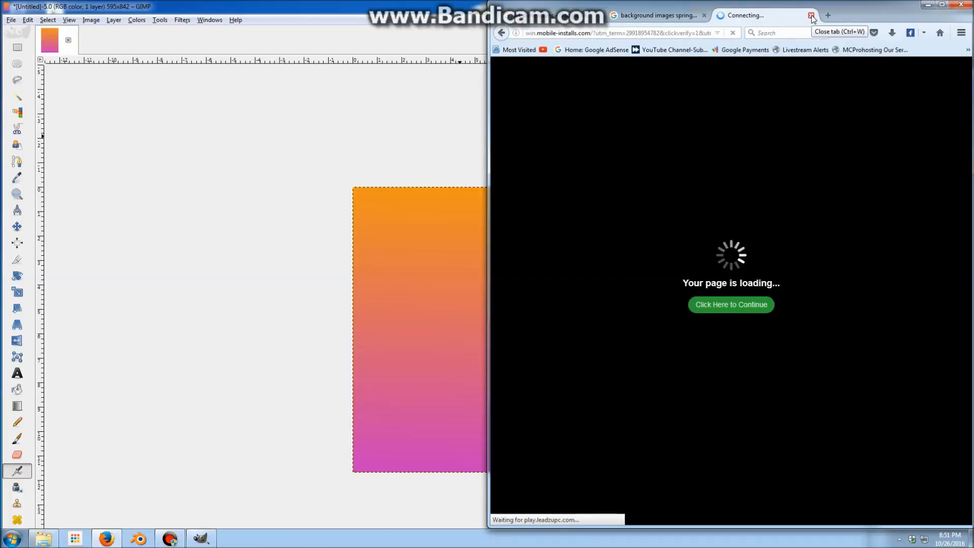
left_click(811, 16)
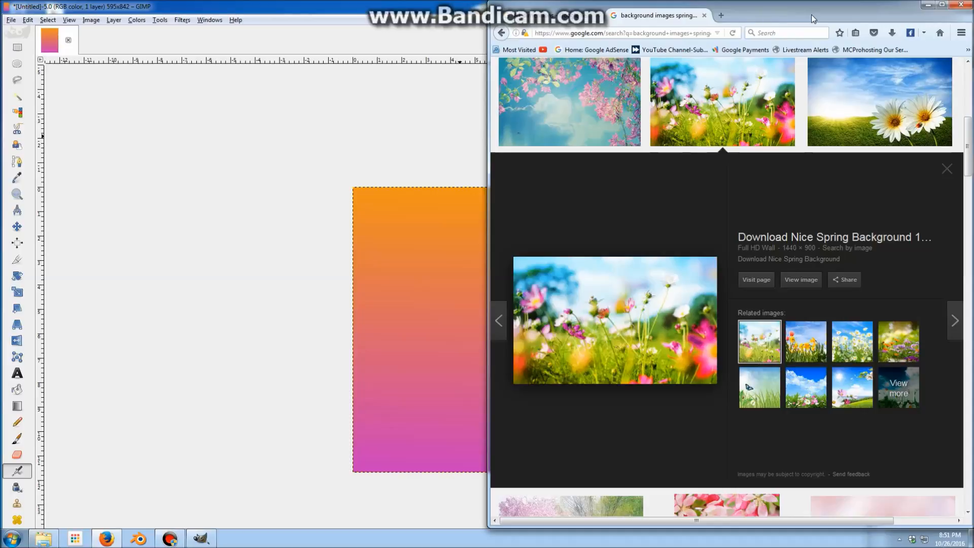
- Maximize the browser and open the preview of the white apple blossom picture among the spring image results
left_click(941, 4)
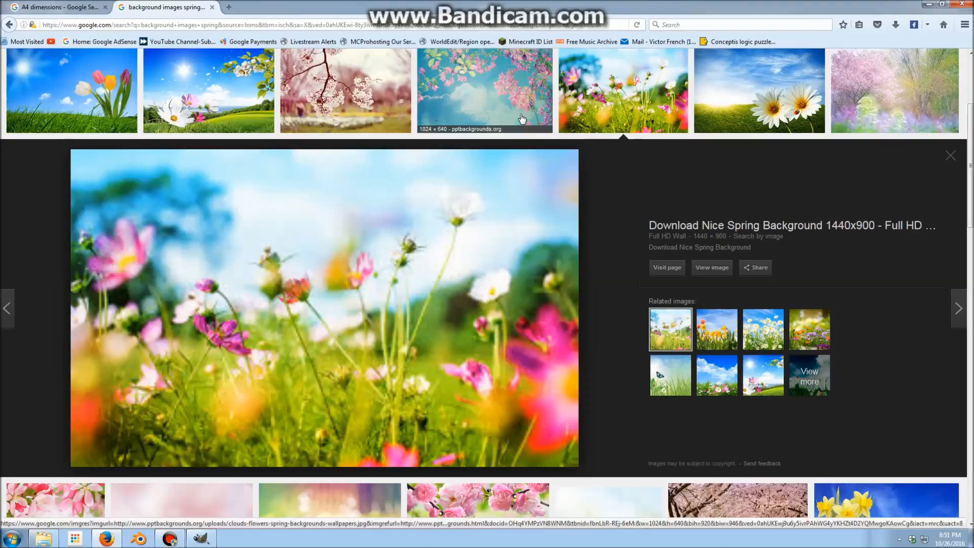
scroll(565, 203, "down", 5)
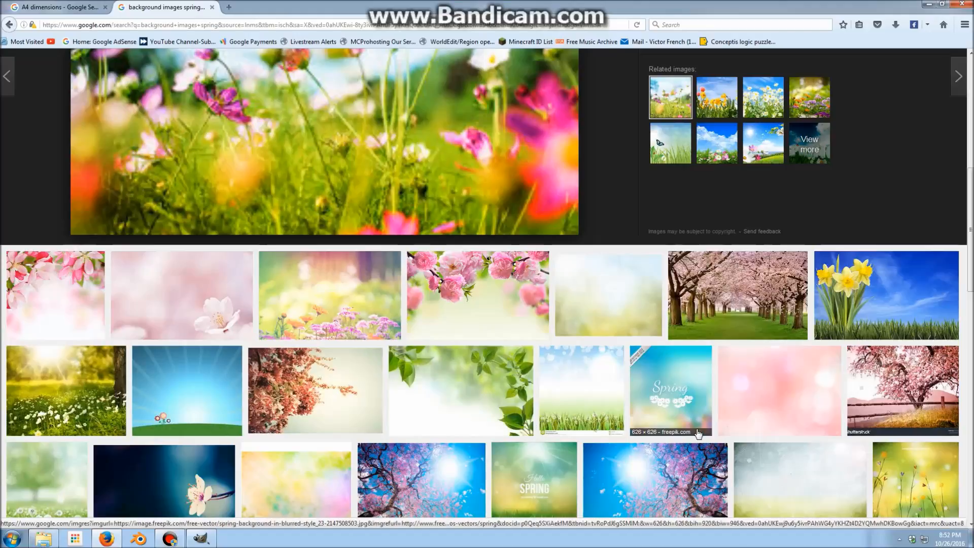
scroll(679, 434, "down", 3)
scroll(680, 435, "down", 3)
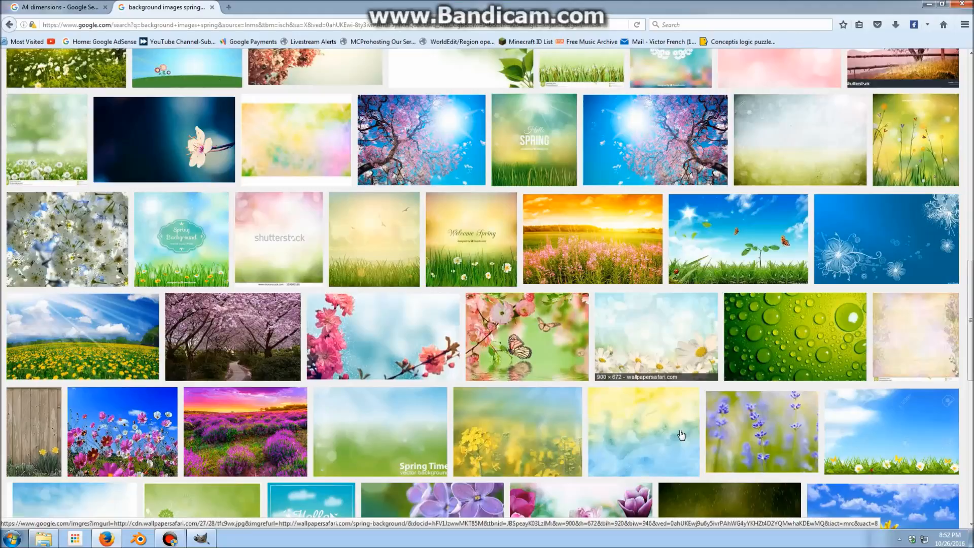
left_click(72, 233)
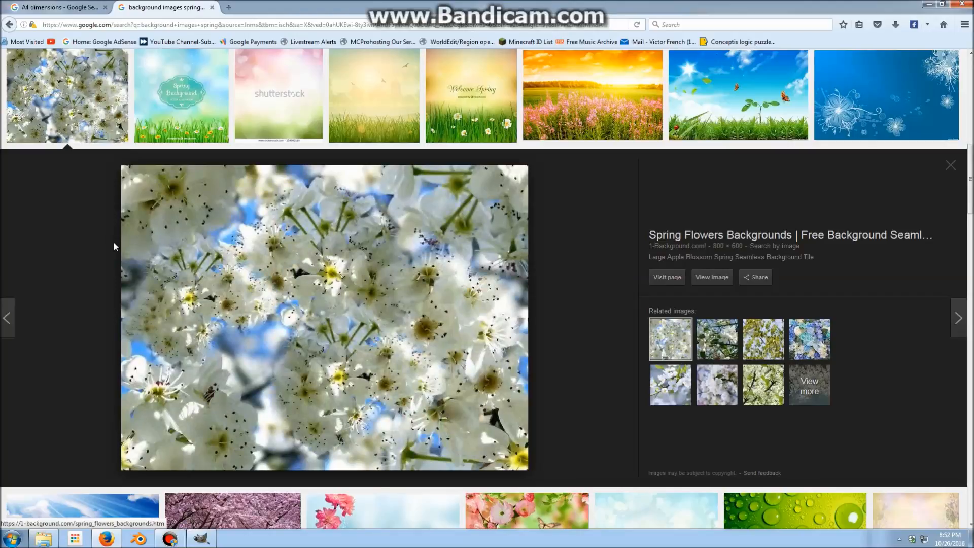
- Start saving the apple blossom image and choose the Download Tutorial Files folder in the Tutorial library
right_click(316, 309)
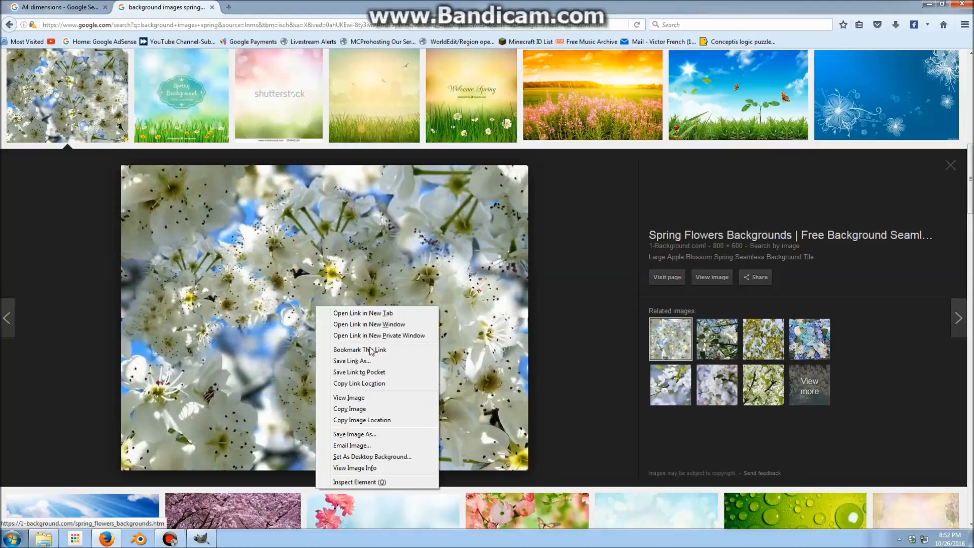
left_click(362, 437)
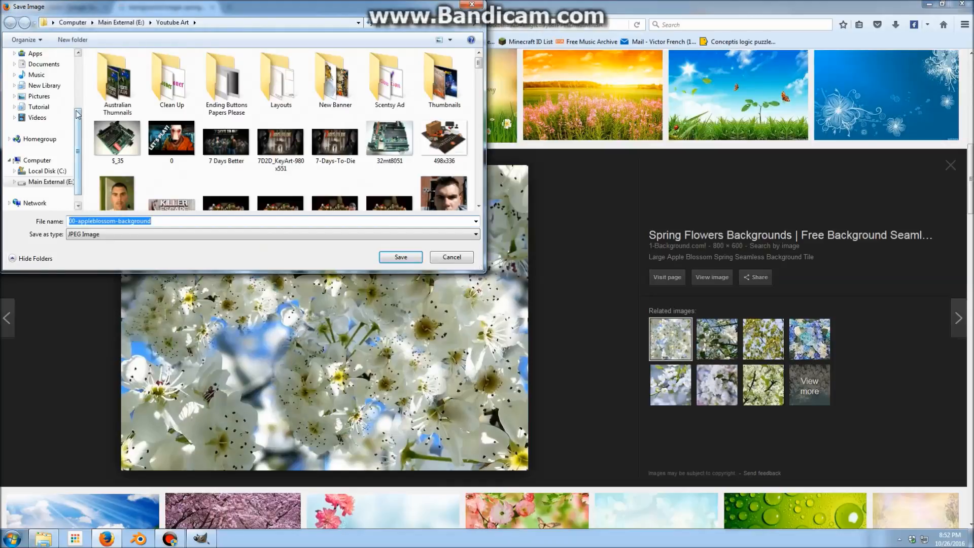
scroll(79, 134, "up", 1)
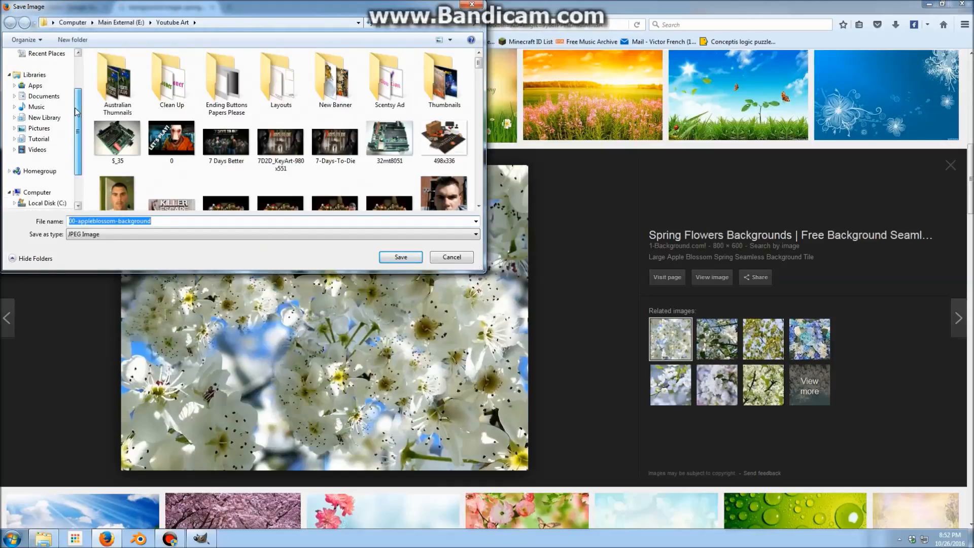
left_click(15, 139)
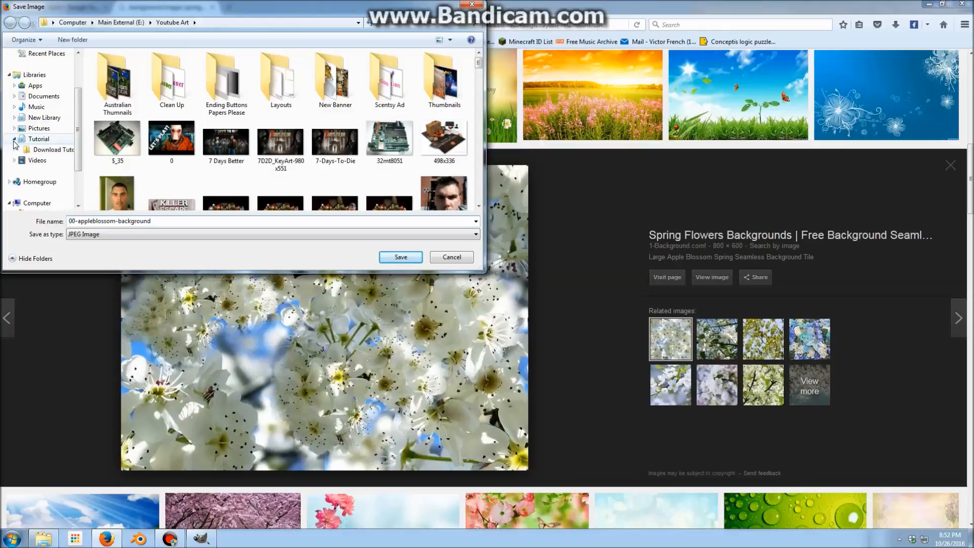
left_click(41, 150)
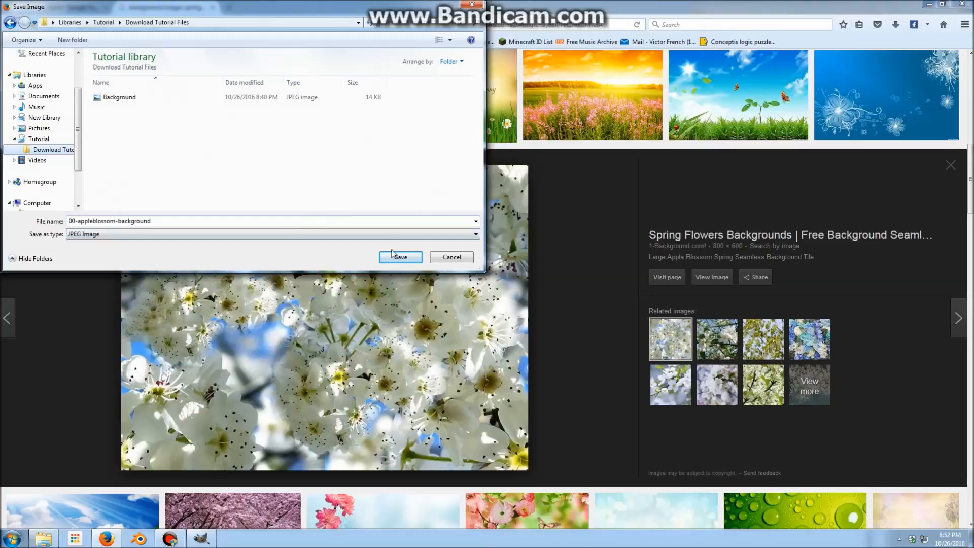
- Name the image file Apple Blossoms and save it as a JPEG image
double_click(175, 222)
type("App")
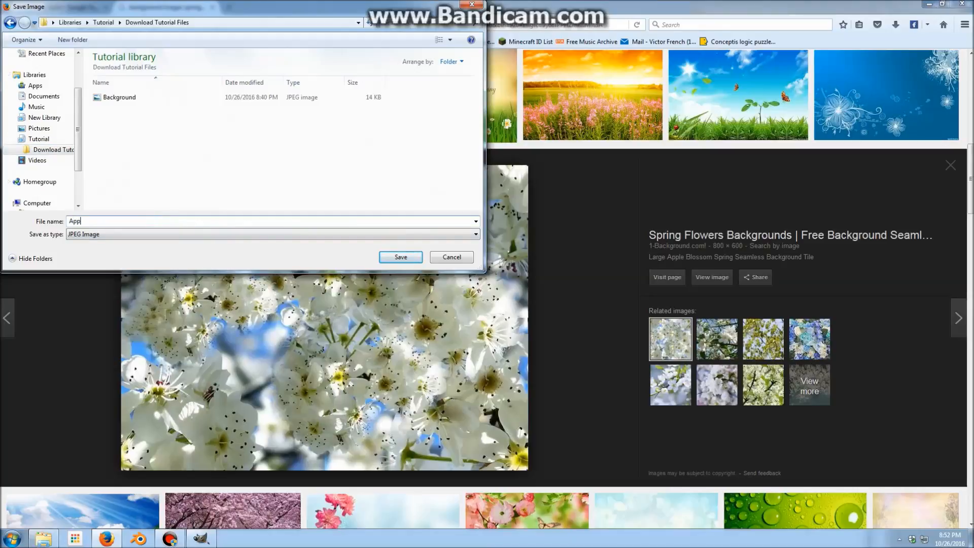
type("le Bloas")
key("BackSpace")
key("BackSpace")
type("ssoms")
key("ctrl+a")
left_click(395, 258)
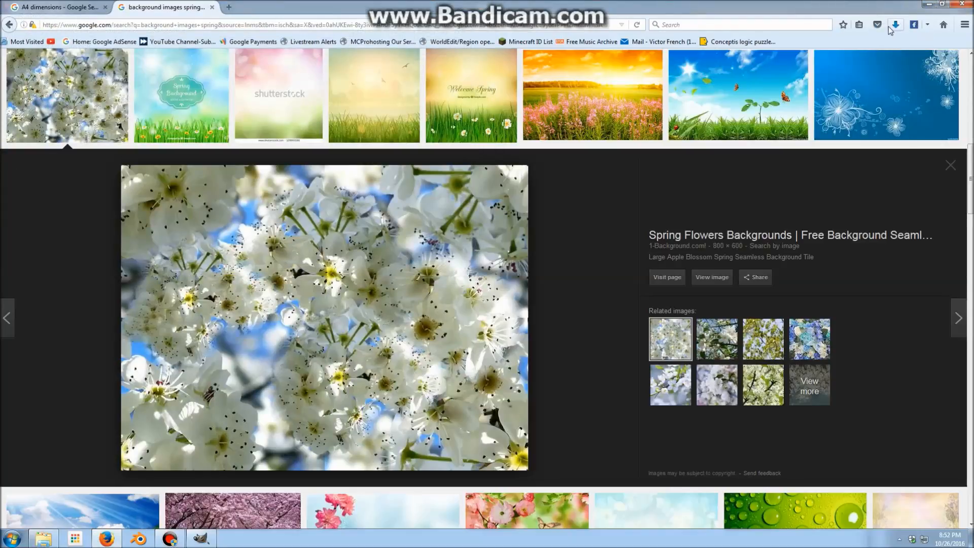
- Show the downloaded Apple Blossoms file in its folder and add it to the GIMP canvas as a new layer
left_click_drag(782, 10, 110, 126)
left_click(394, 140)
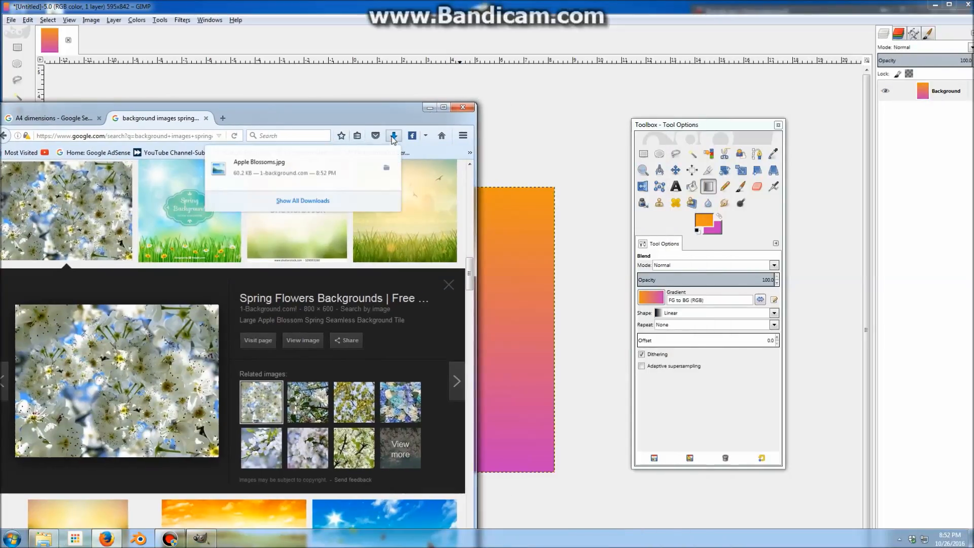
left_click(389, 170)
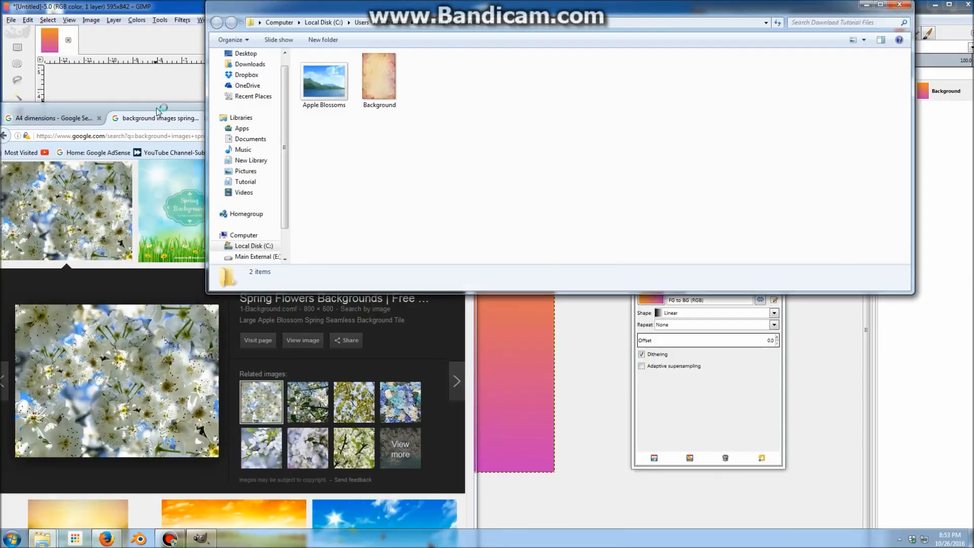
left_click(346, 96)
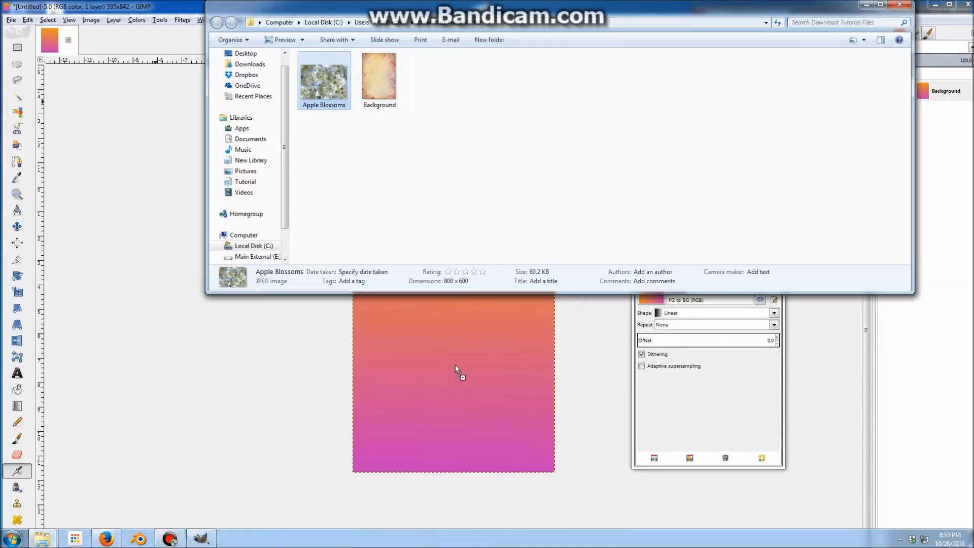
left_click_drag(462, 378, 465, 379)
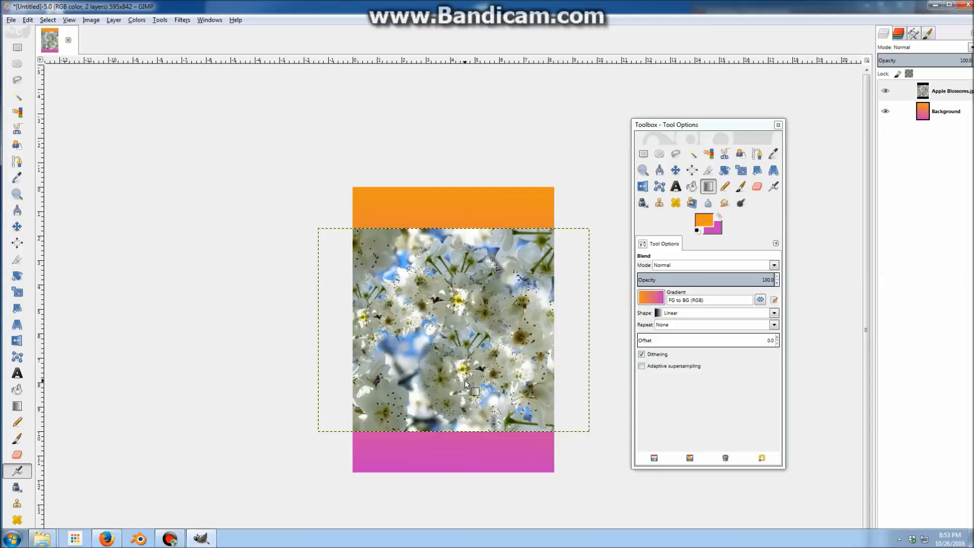
- Start the Scale transform on the Apple Blossoms layer
key("shift+t")
left_click(464, 379)
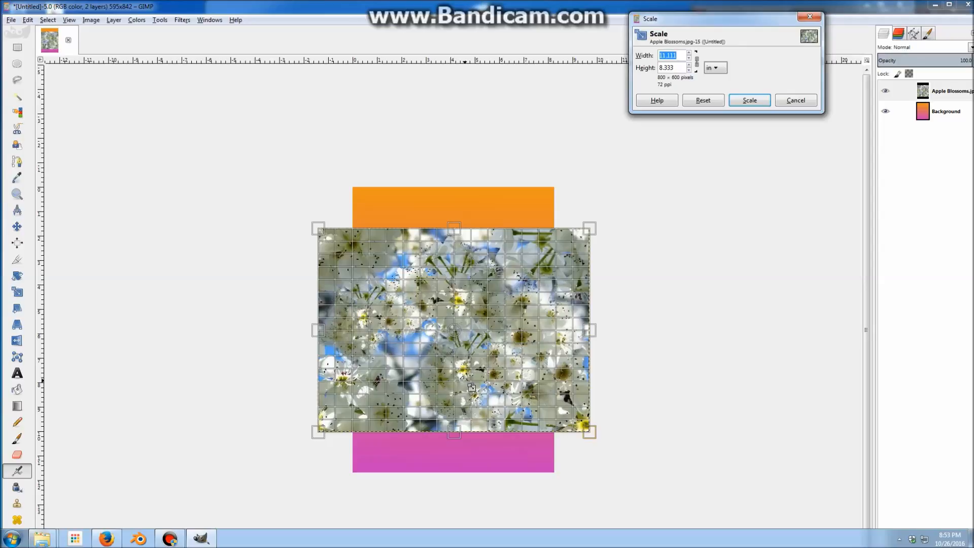
left_click(697, 65)
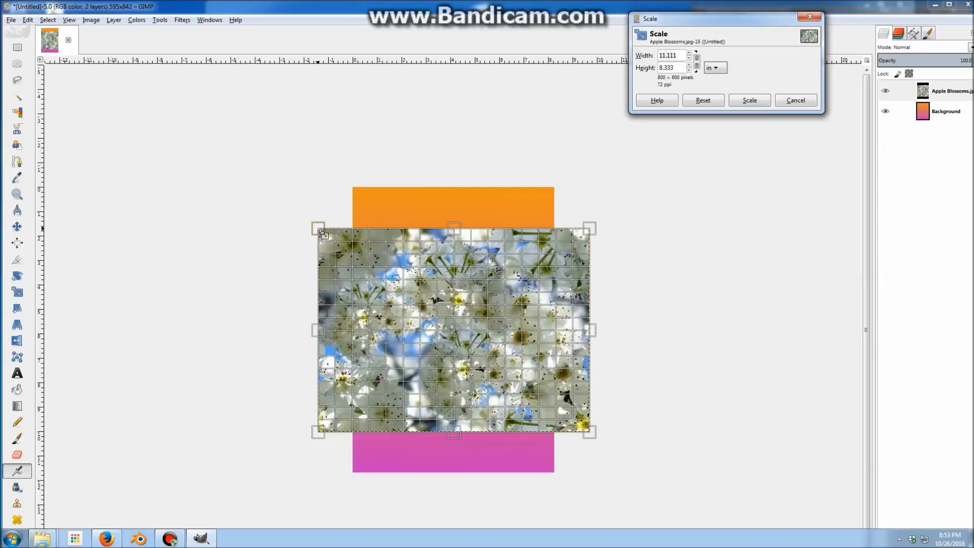
left_click_drag(320, 231, 245, 169)
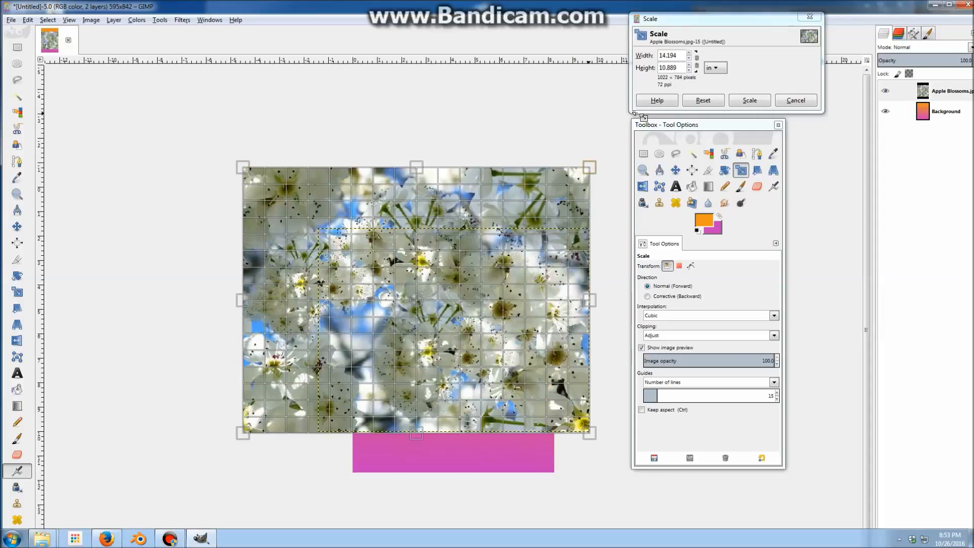
left_click(703, 101)
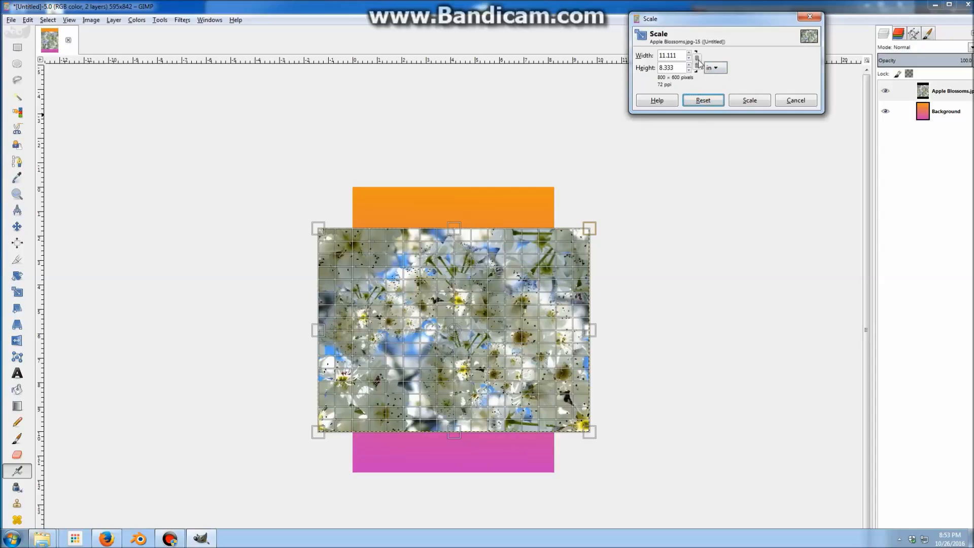
- Lock the aspect ratio and scale the Apple Blossoms layer to about 1134 × 851 pixels so it covers the whole canvas
left_click(698, 62)
left_click(312, 231)
left_click_drag(312, 233, 218, 192)
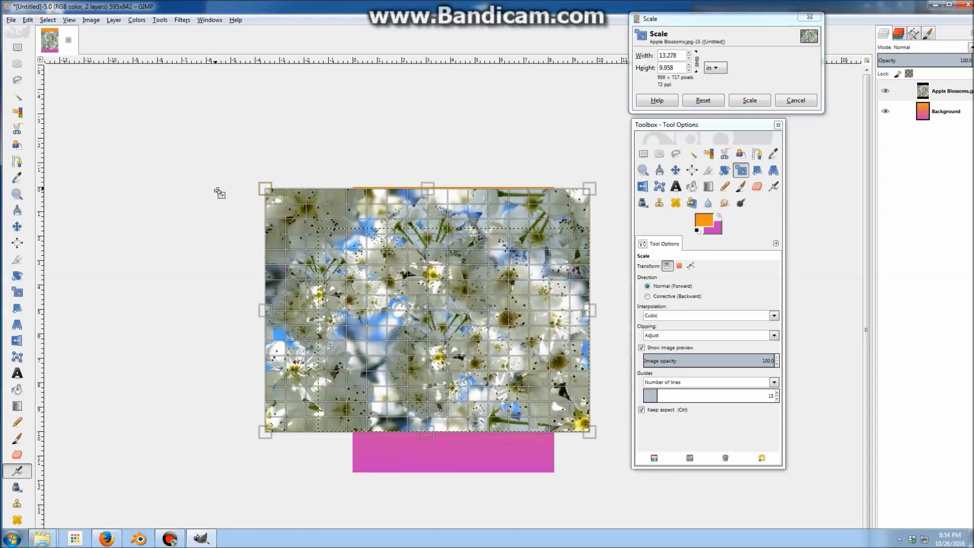
left_click_drag(594, 441, 675, 475)
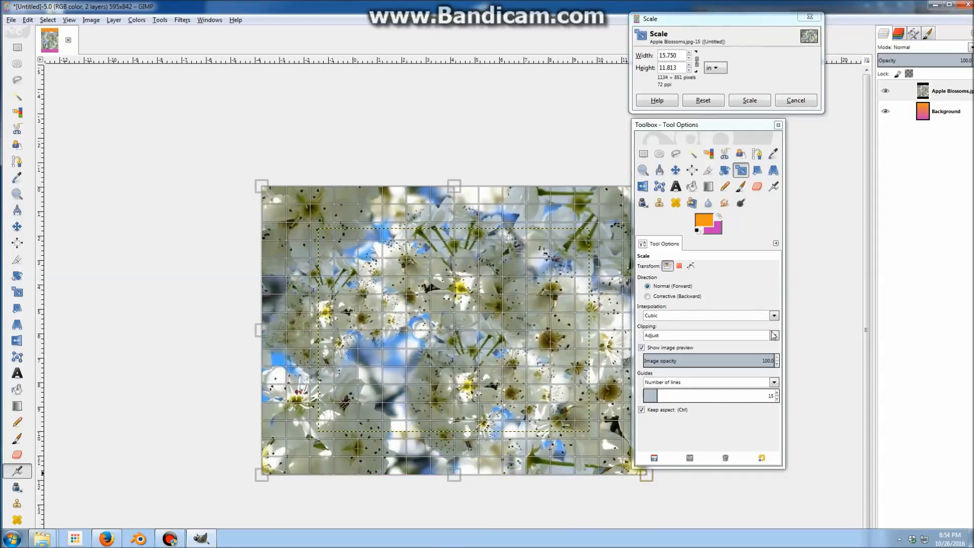
left_click(750, 101)
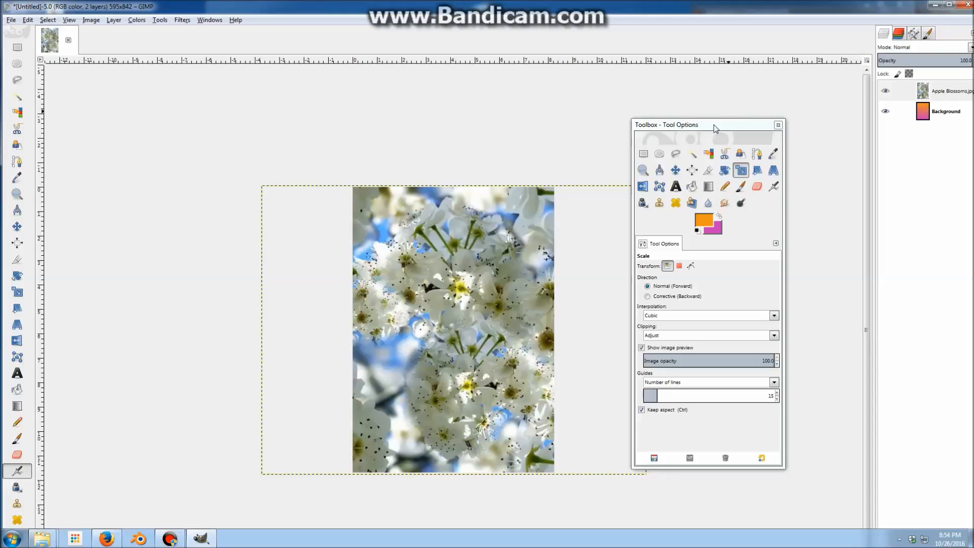
- Move the toolbox away from the image and make Apple Blossoms the active layer after selecting Background
left_click_drag(715, 128, 788, 133)
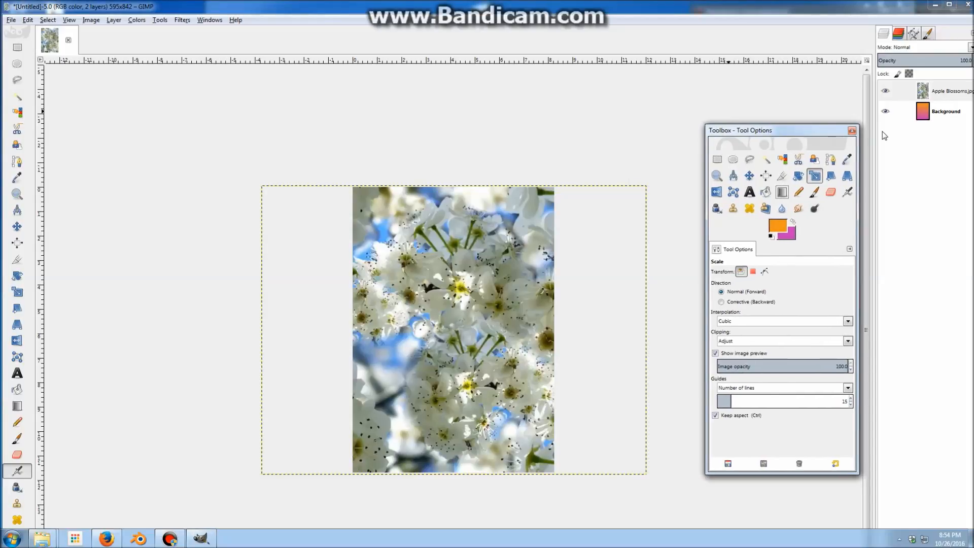
left_click(905, 111)
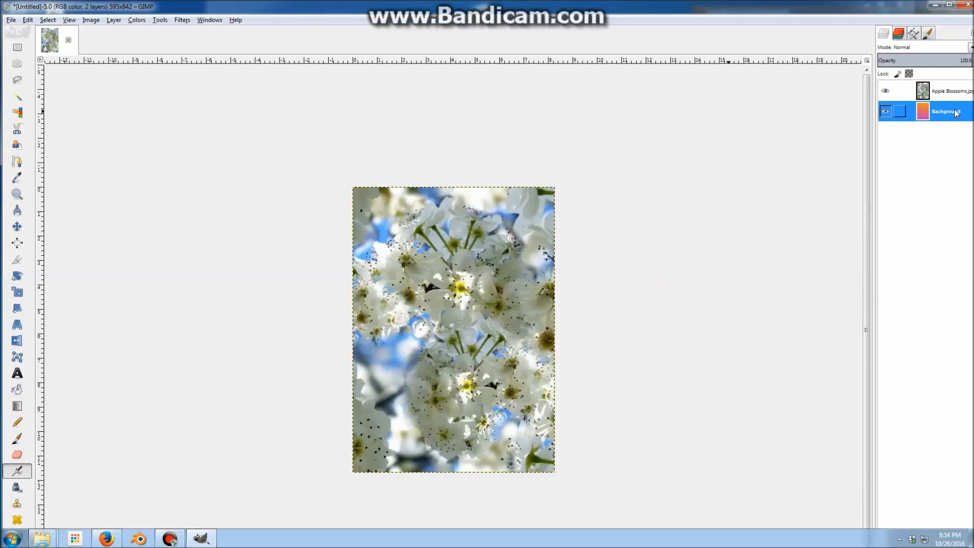
left_click(951, 92)
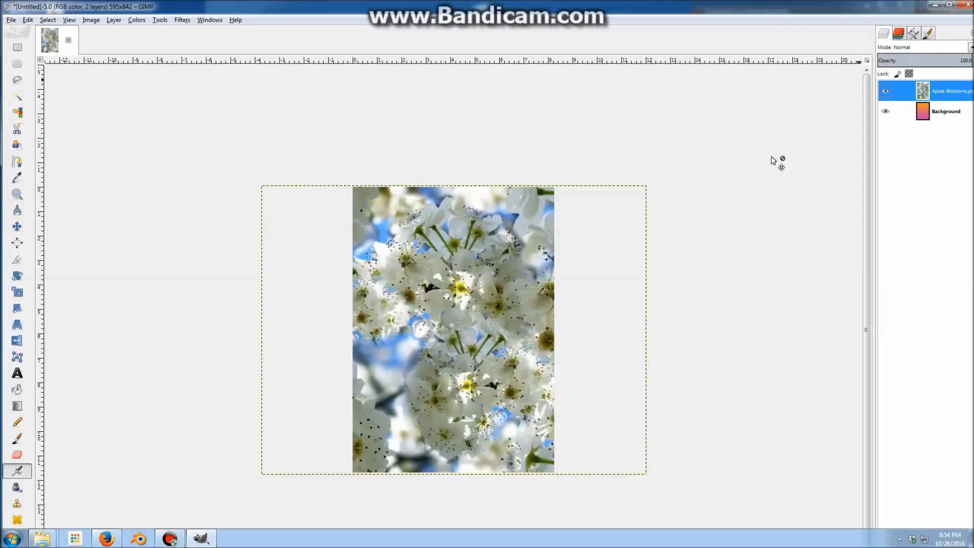
- Try moving the Apple Blossoms layer down the canvas, and undo the move
left_click_drag(512, 293, 512, 388)
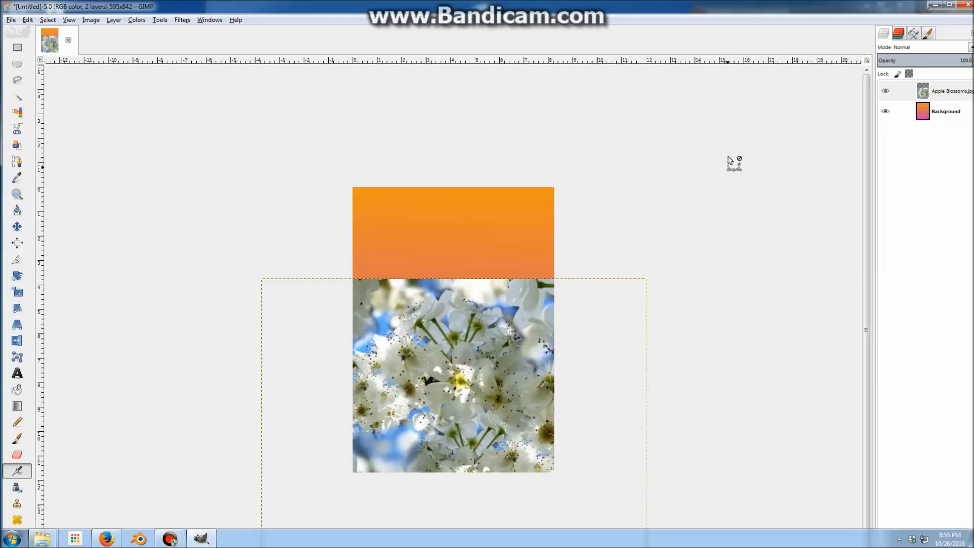
key("ctrl+z")
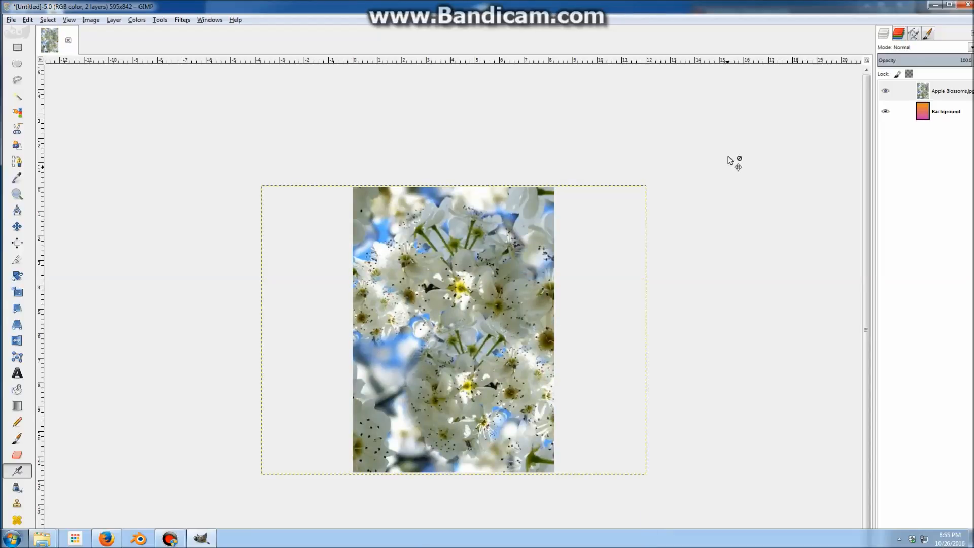